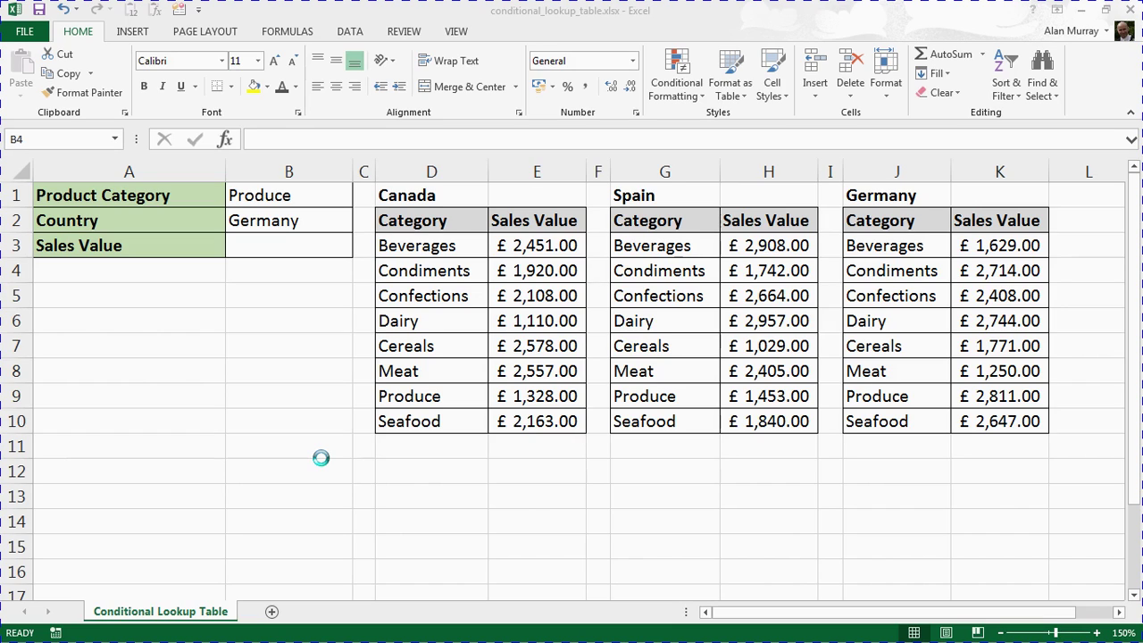
Check the B1 category drop-down, keeping Produce, and each table's category names
left_click(330, 202)
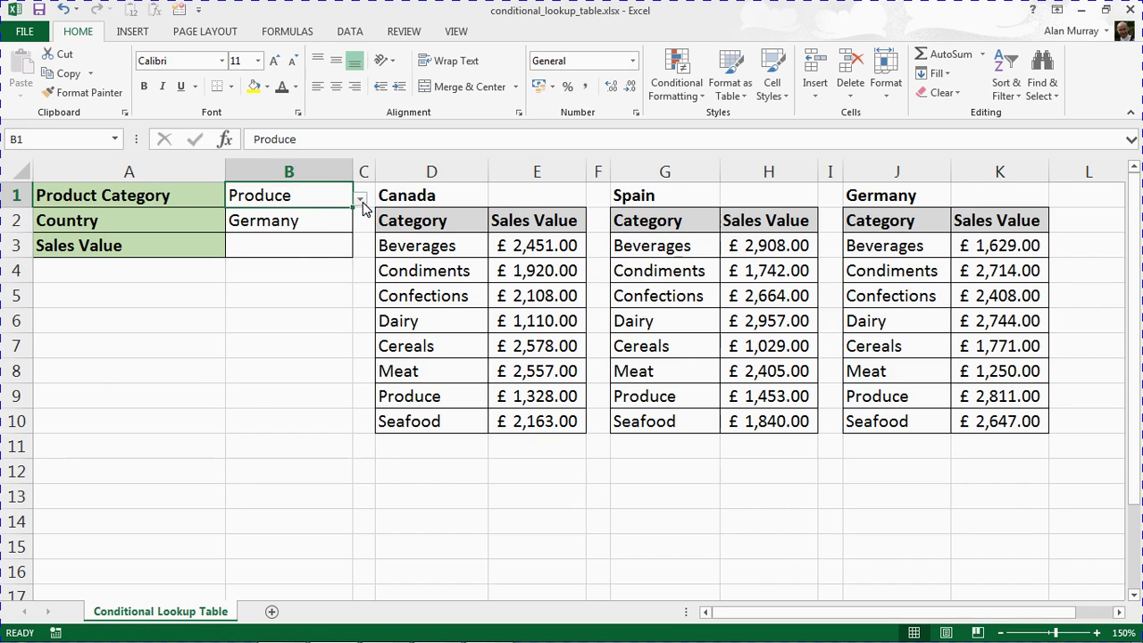
left_click(359, 202)
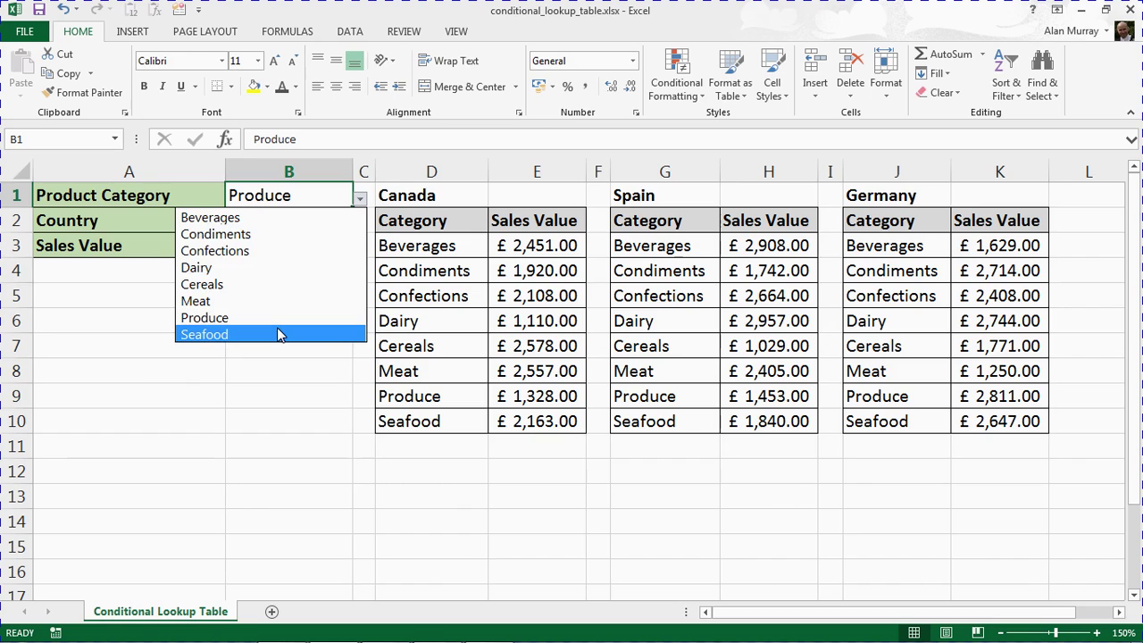
left_click(288, 368)
left_click_drag(425, 247, 438, 434)
left_click_drag(630, 250, 656, 427)
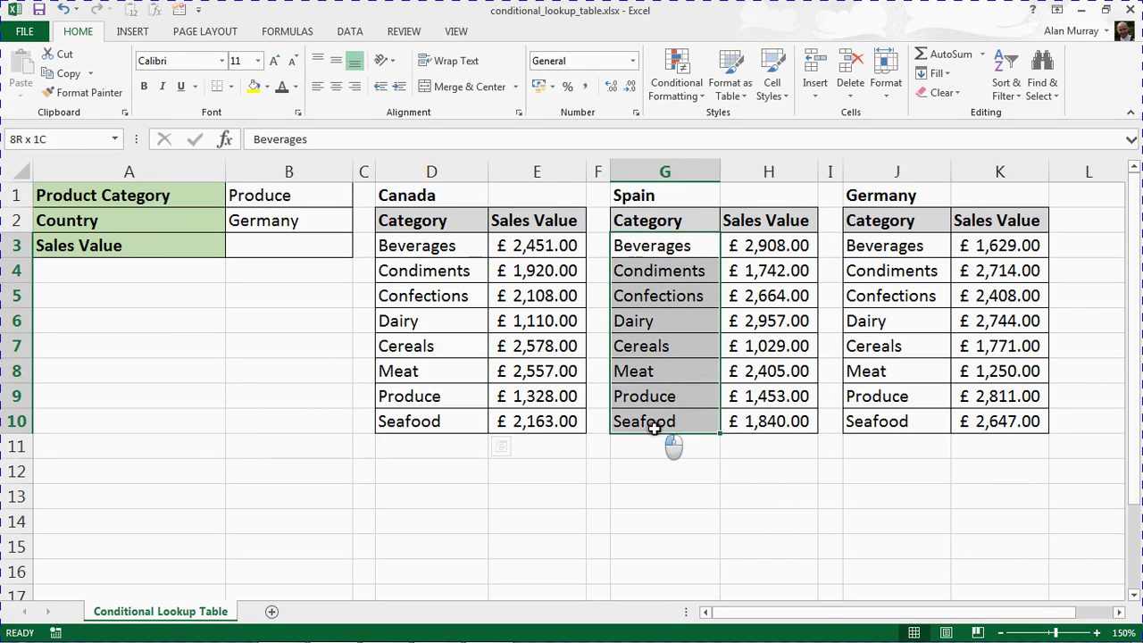
left_click_drag(870, 252, 862, 426)
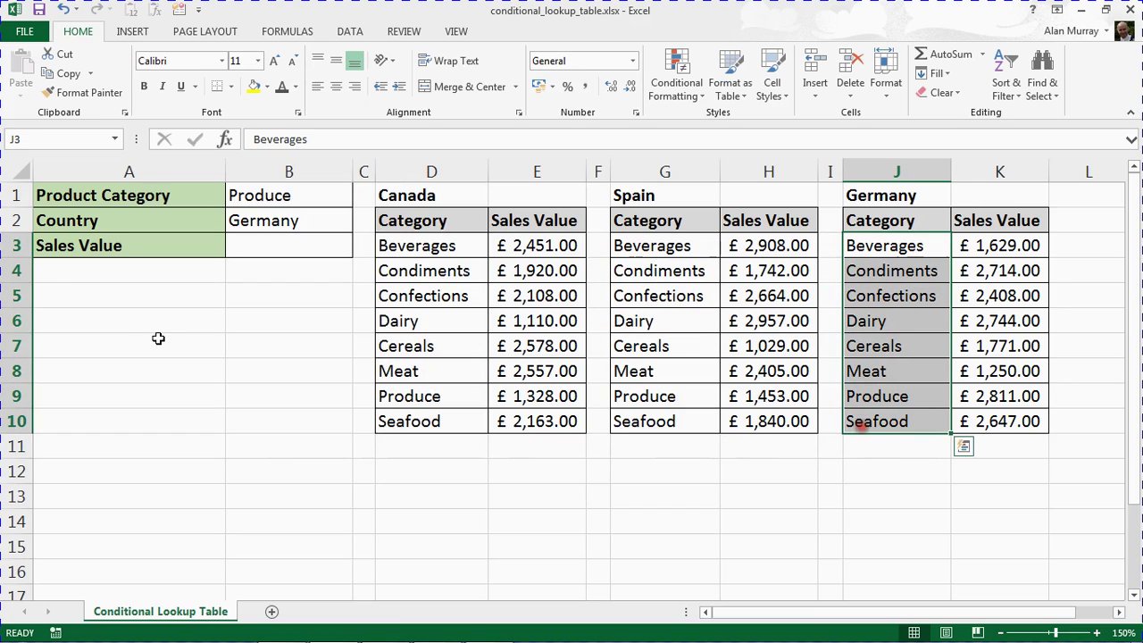
left_click(289, 298)
Check the B2 country drop-down, keeping Germany, and the Canada, Spain and Germany titles
left_click(324, 225)
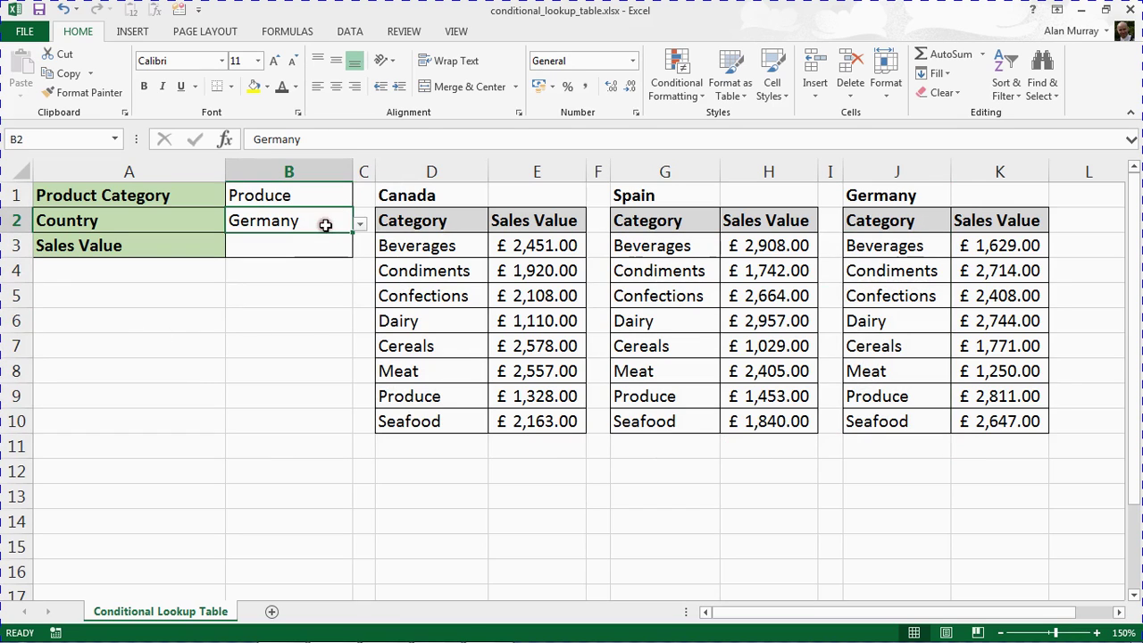
left_click(359, 227)
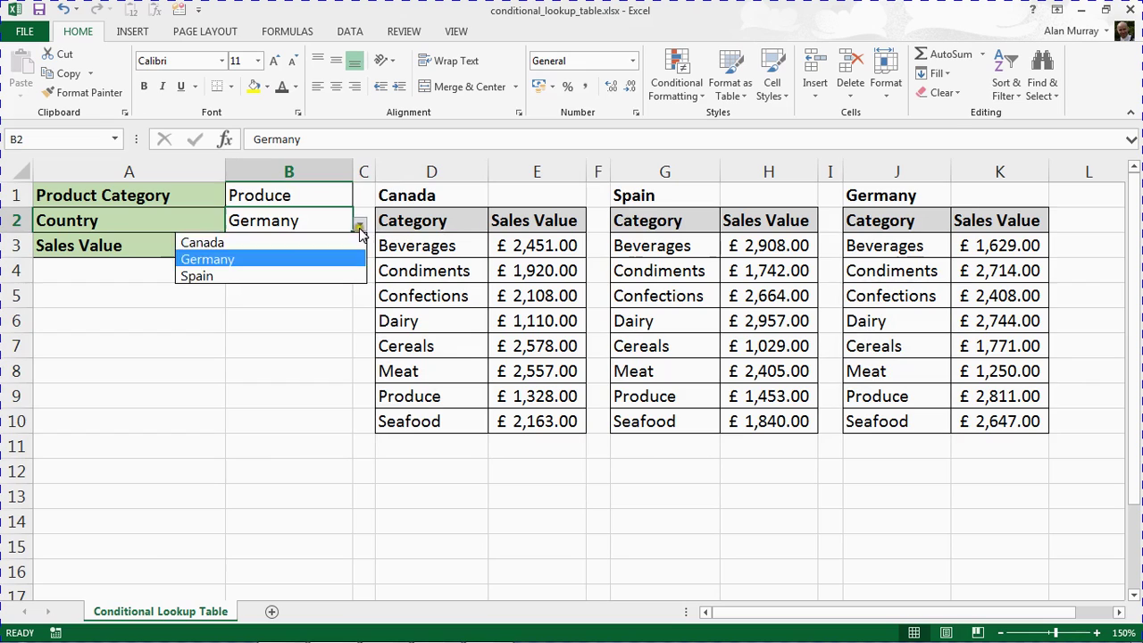
key("Escape")
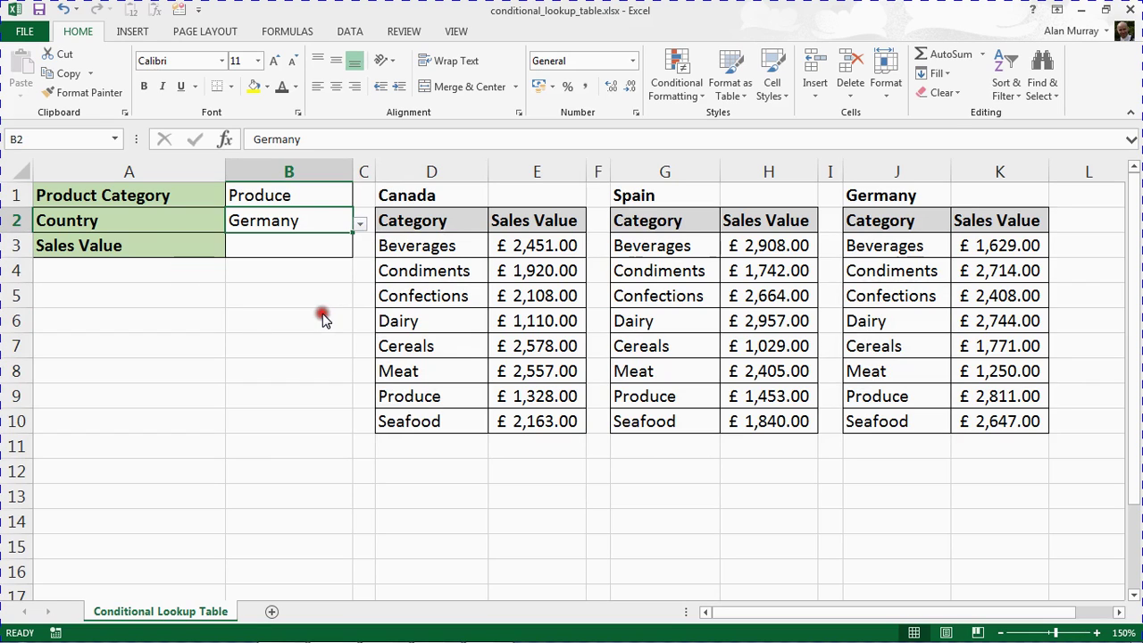
left_click(424, 195)
left_click(633, 198)
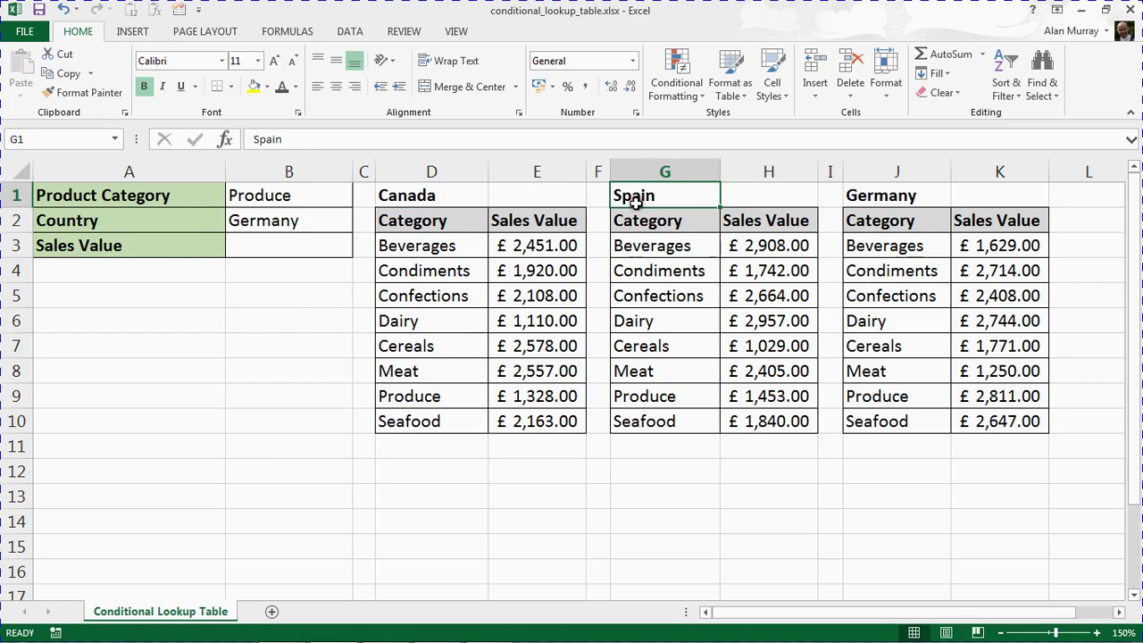
left_click(867, 195)
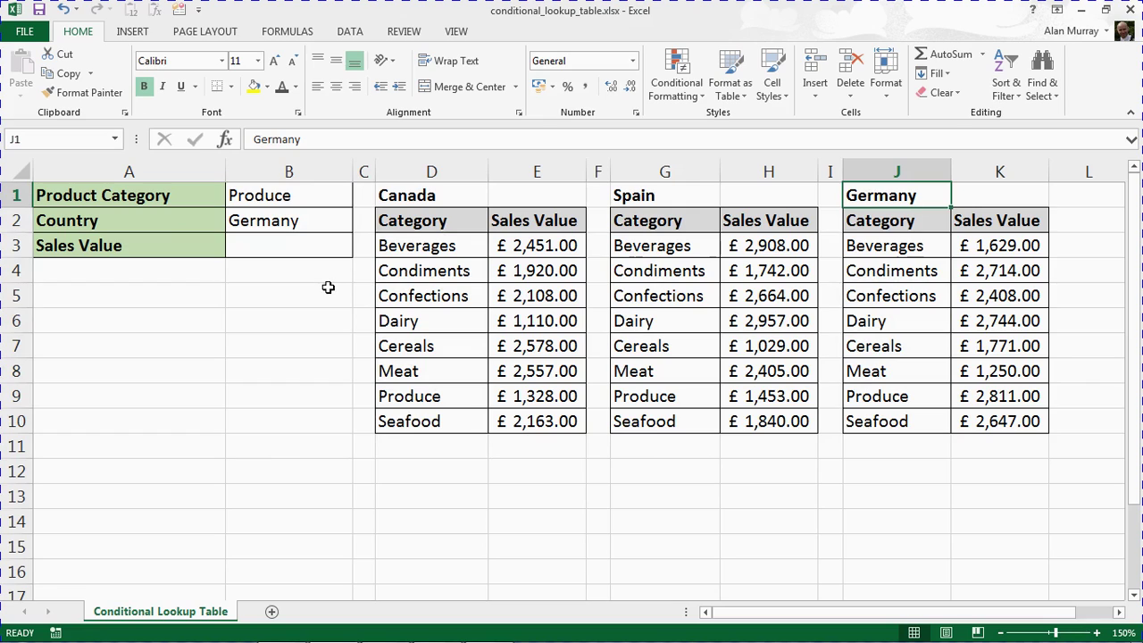
Review cells B1, B2 and B3, then the Canada and Spain table range names
left_click(281, 200)
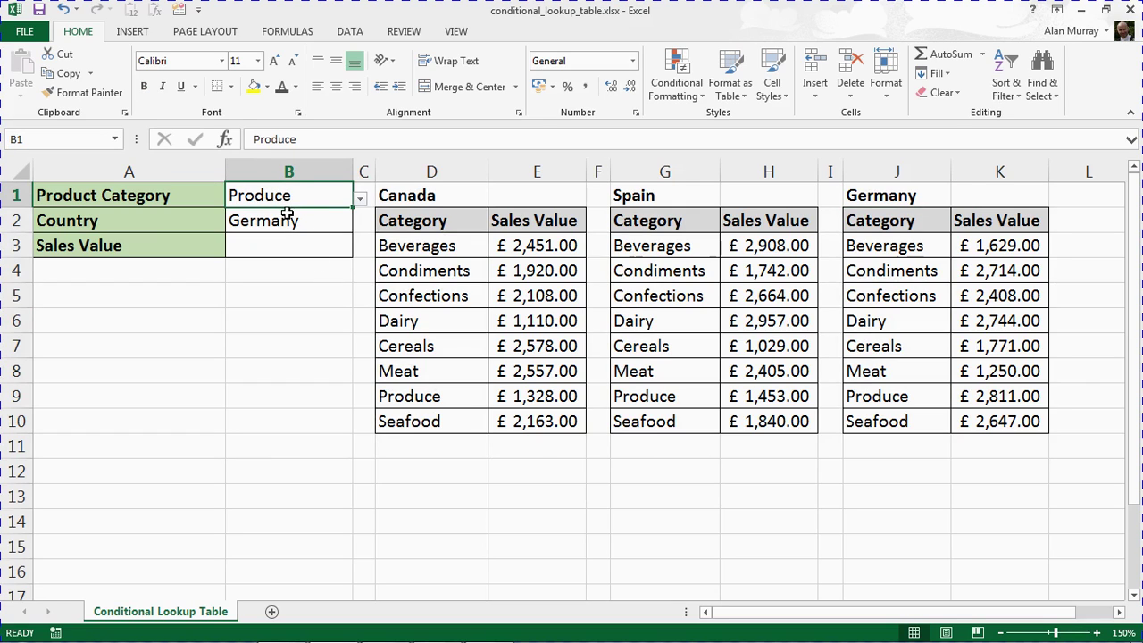
left_click(287, 222)
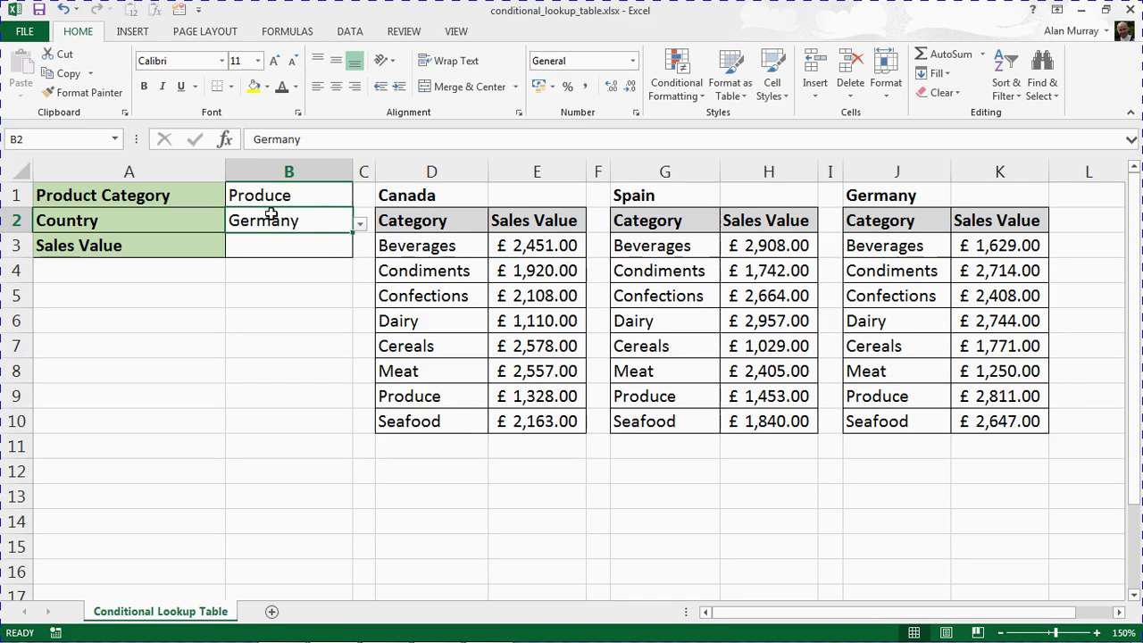
left_click(272, 253)
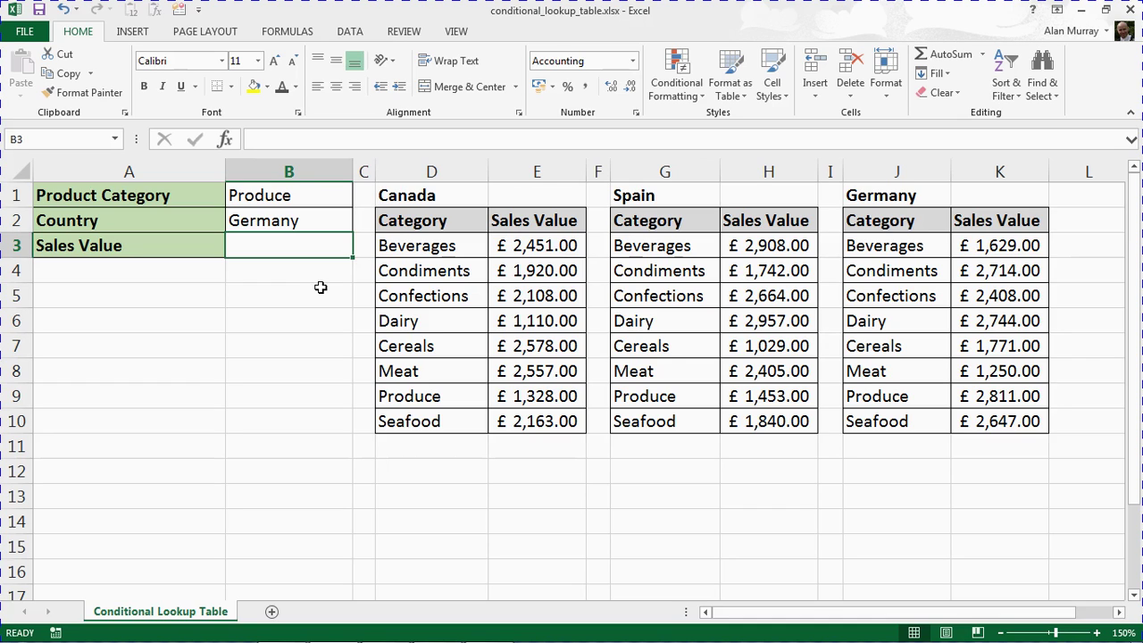
left_click_drag(413, 227, 543, 421)
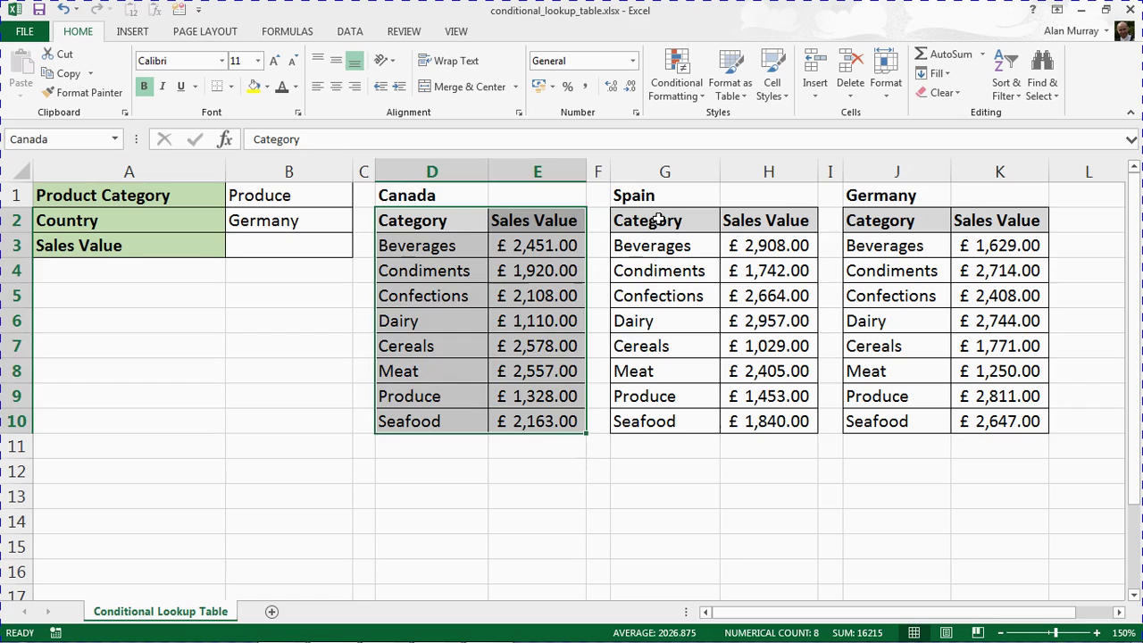
left_click_drag(658, 220, 741, 418)
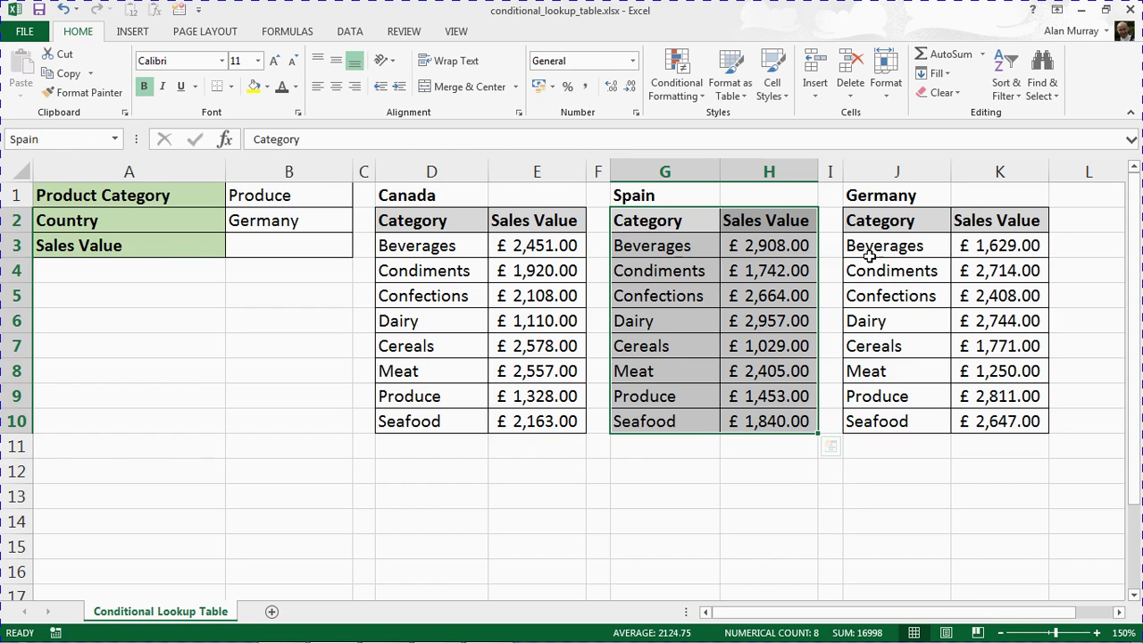
Select the Germany table J2:K10 and name it Germany in the Name Box
left_click_drag(873, 224, 958, 416)
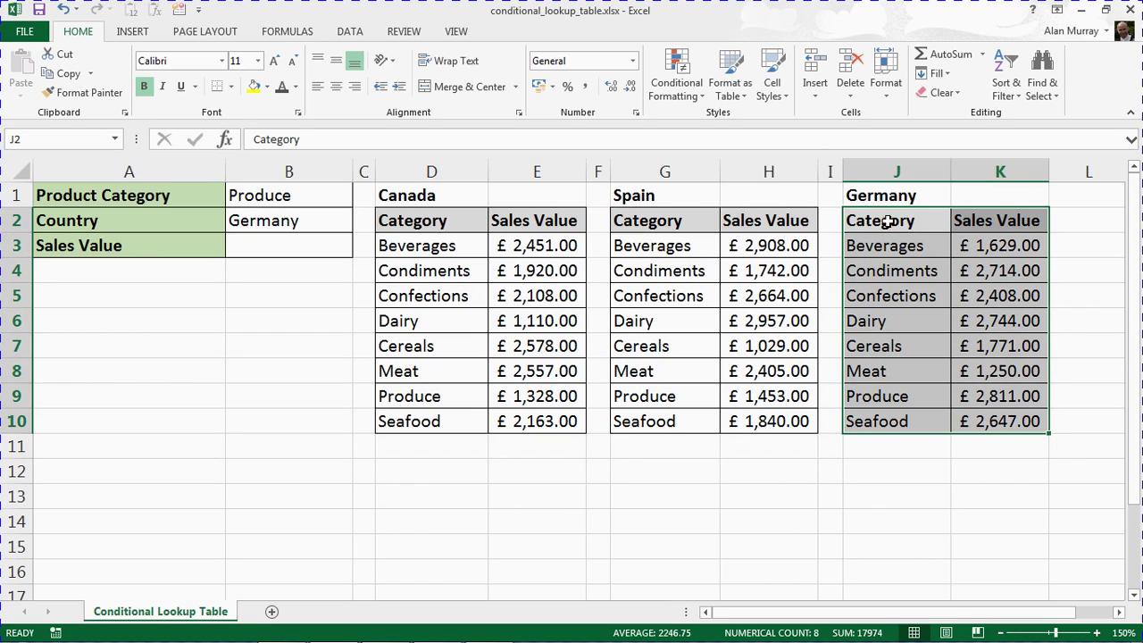
left_click_drag(882, 220, 974, 423)
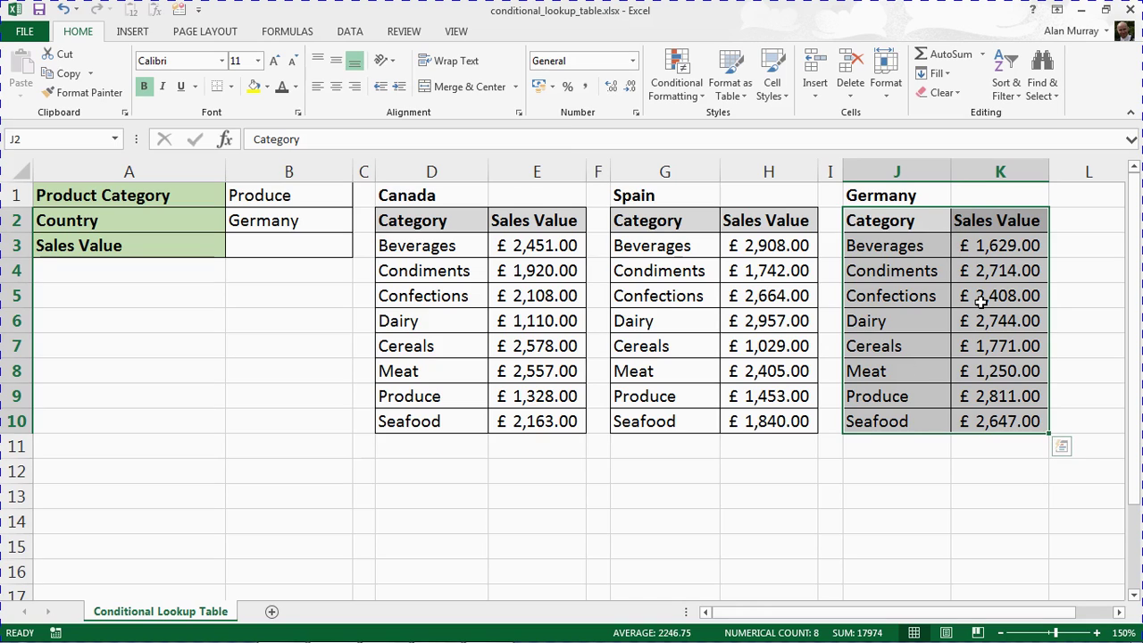
left_click(57, 134)
type("Germany")
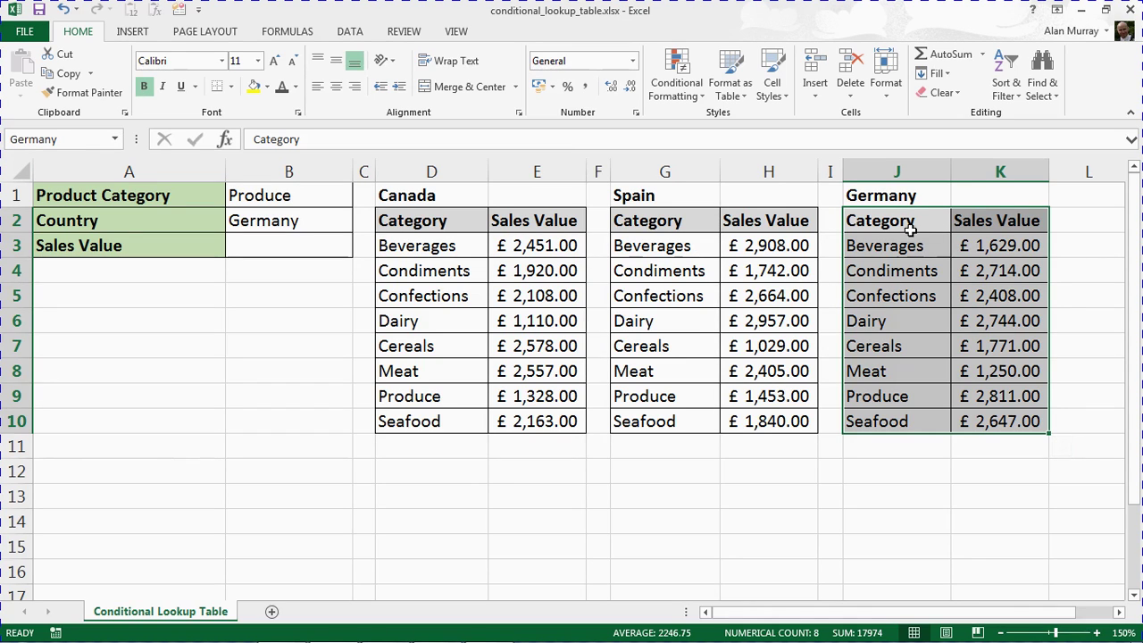
left_click(339, 222)
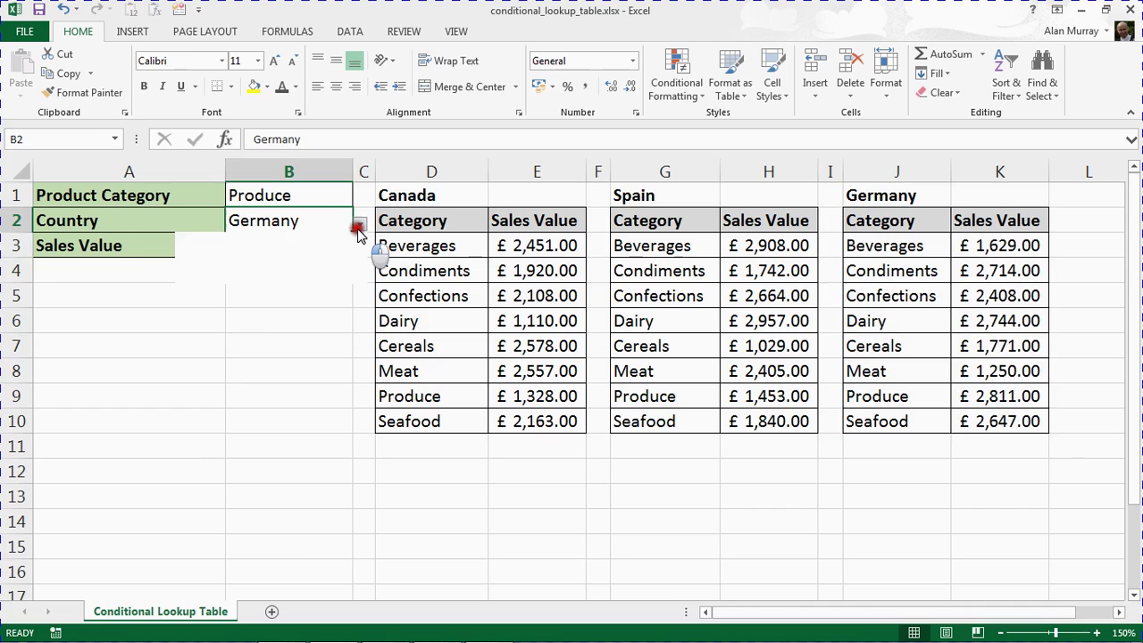
left_click(358, 226)
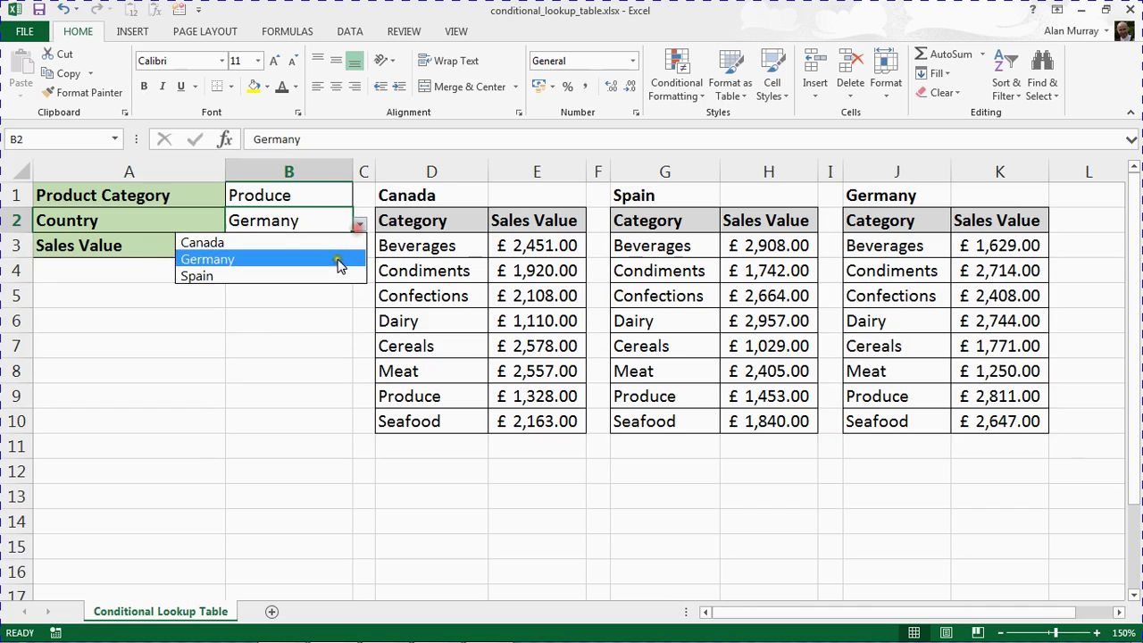
left_click(290, 265)
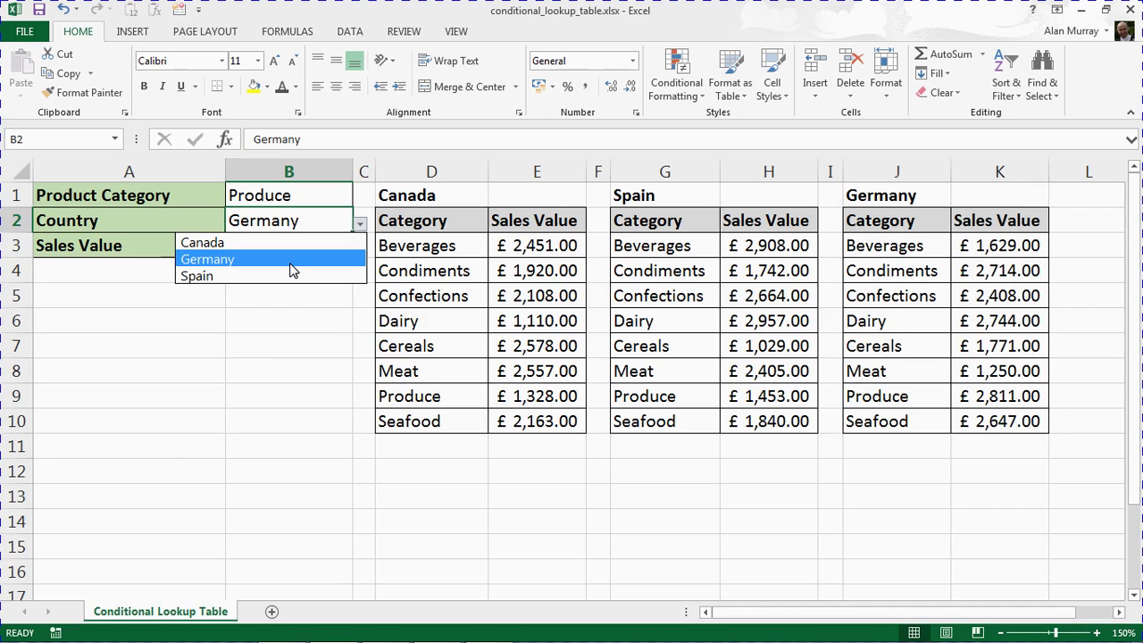
left_click(293, 259)
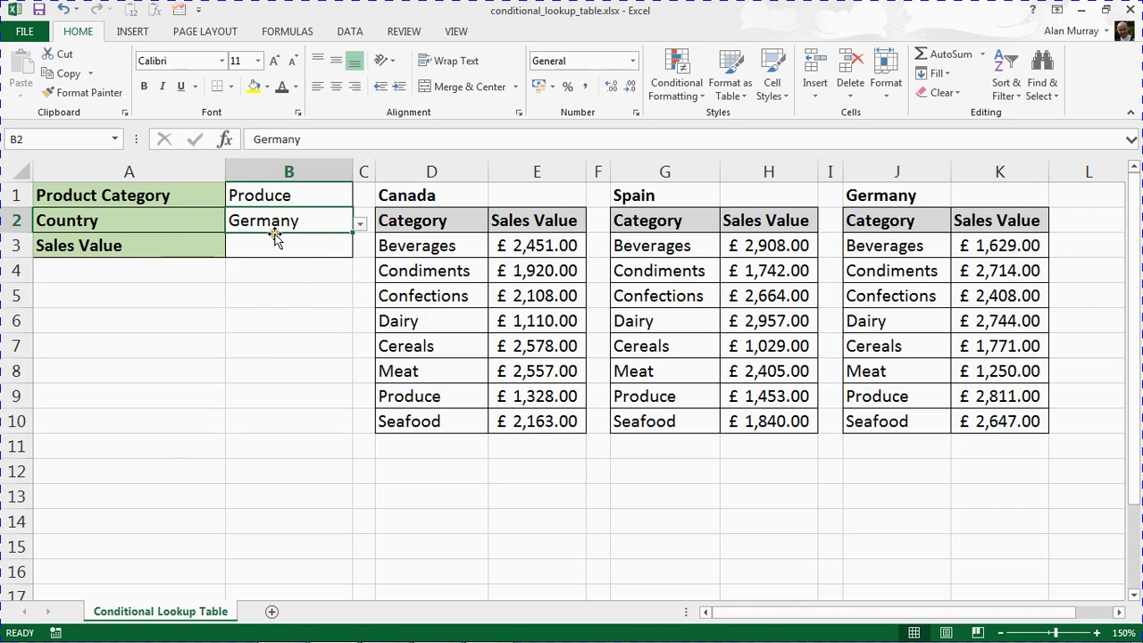
left_click_drag(924, 225, 985, 423)
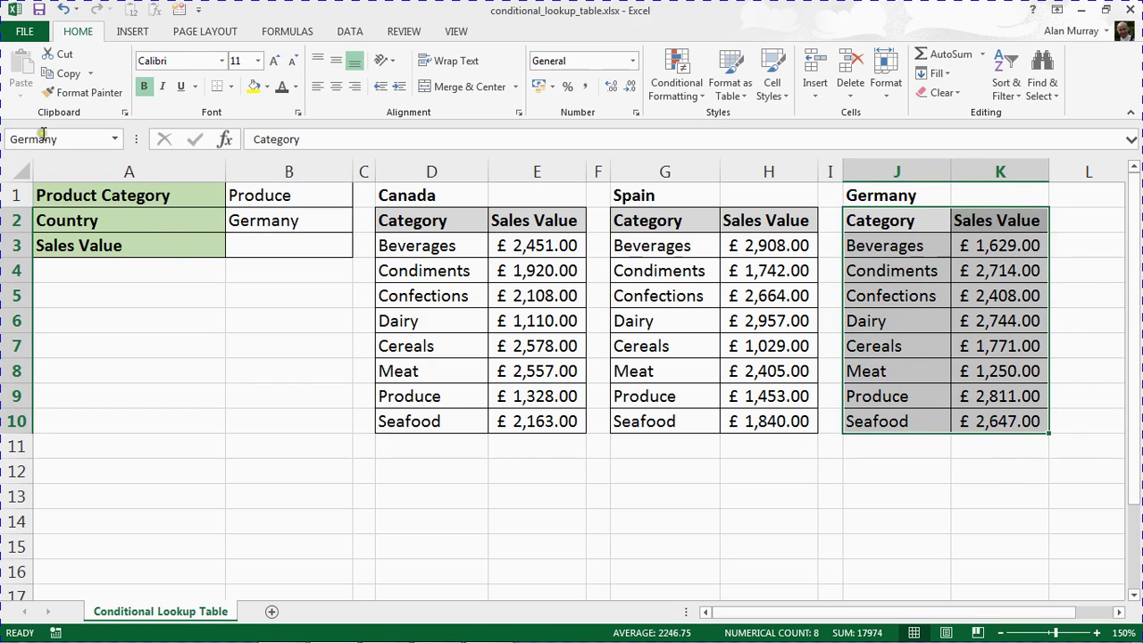
left_click(276, 247)
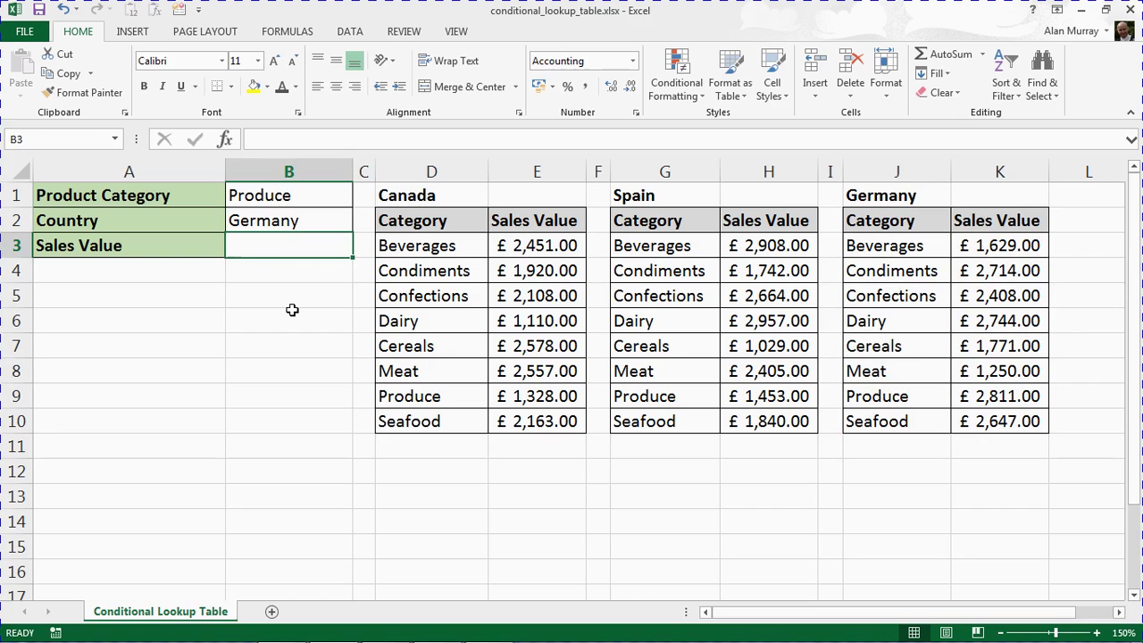
Start B3's formula as =VLOOKUP(B1, using B1 as the lookup value
type("=vl")
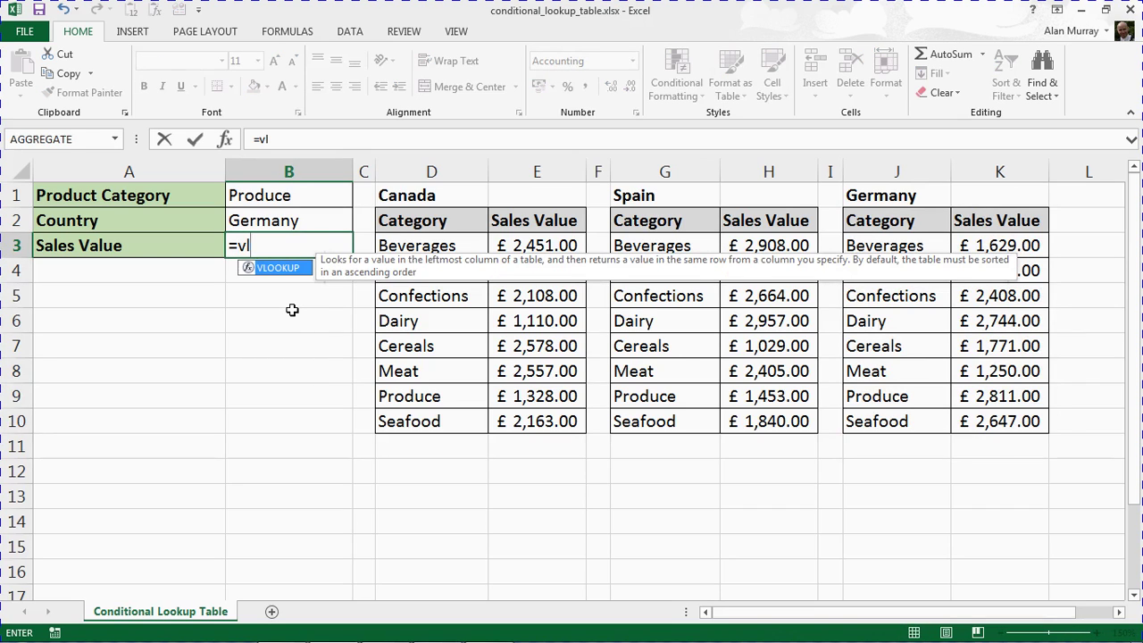
key("Tab")
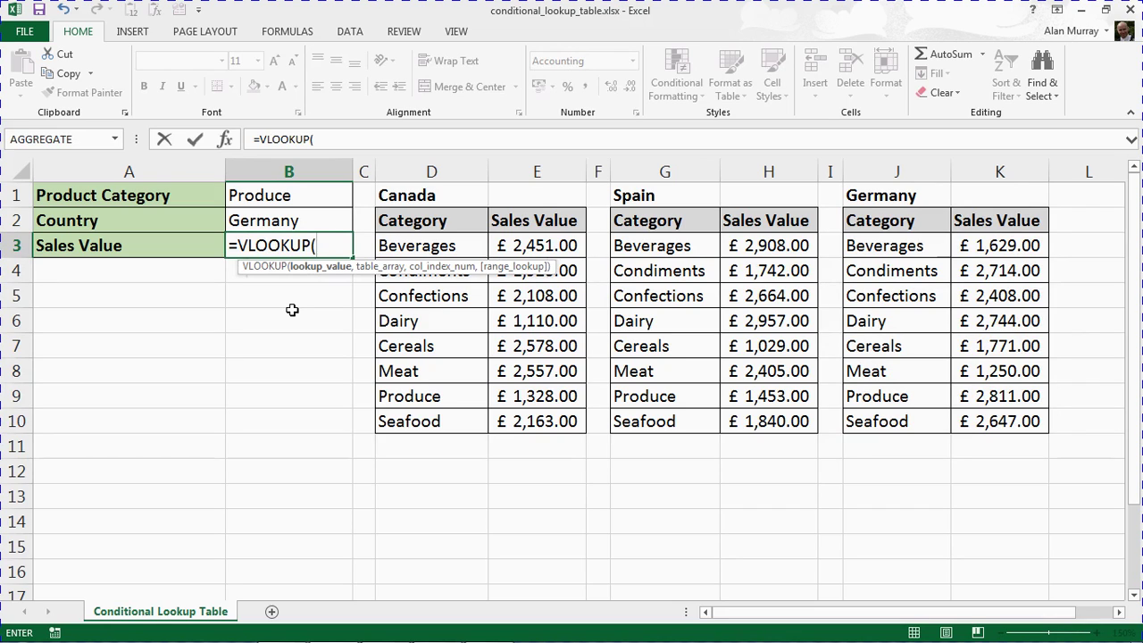
left_click(295, 201)
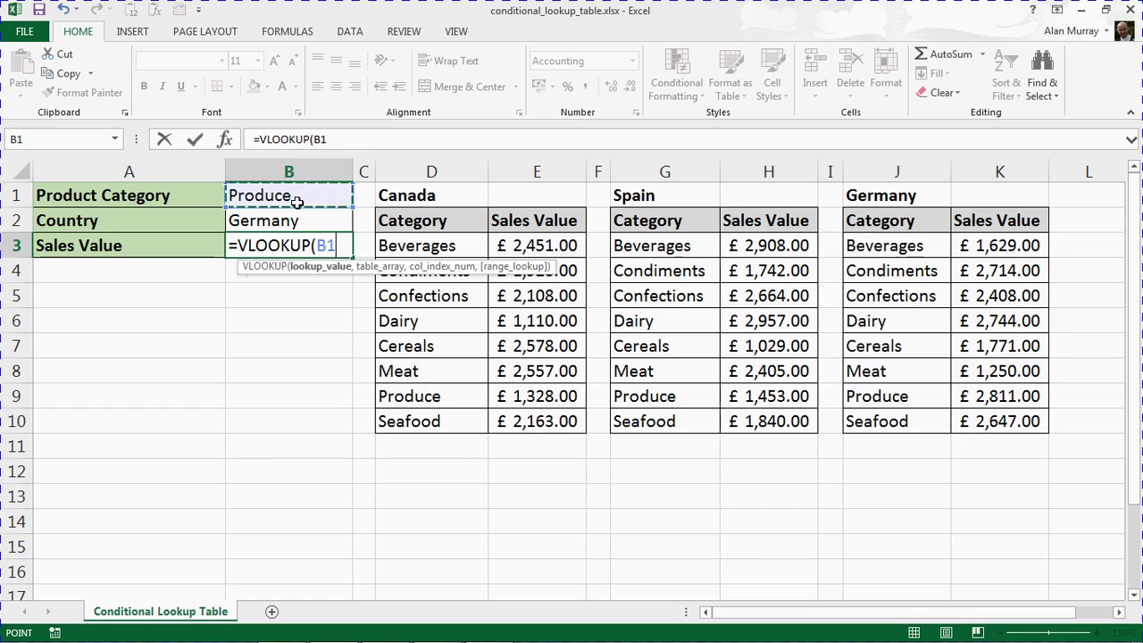
type(",")
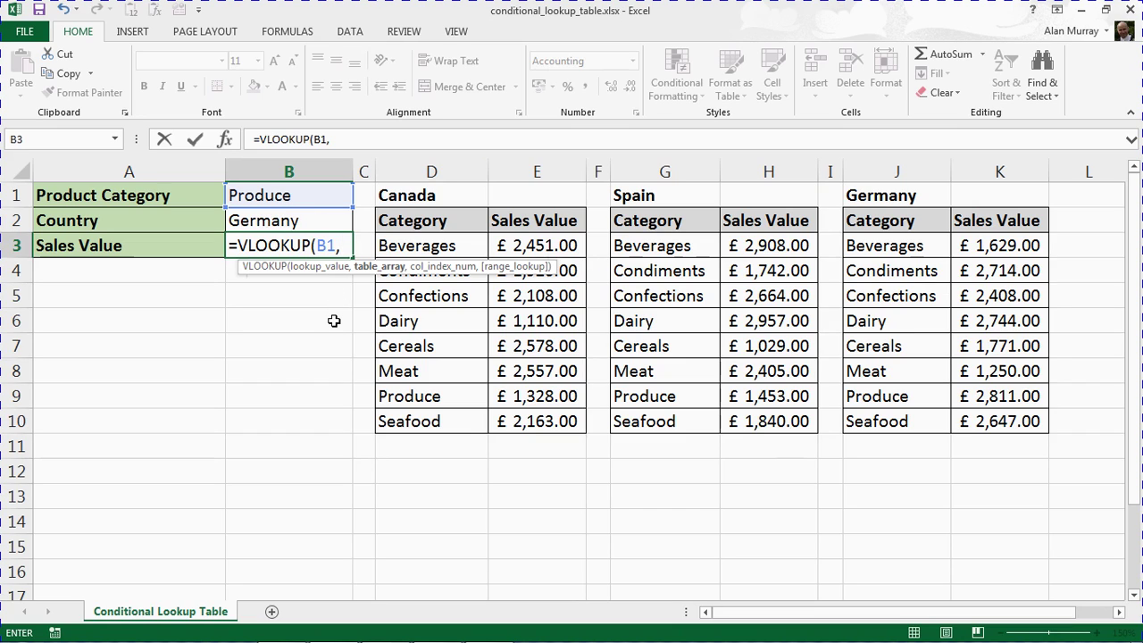
Type ind for the table argument and pick INDIRECT from the function suggestions
type("ind")
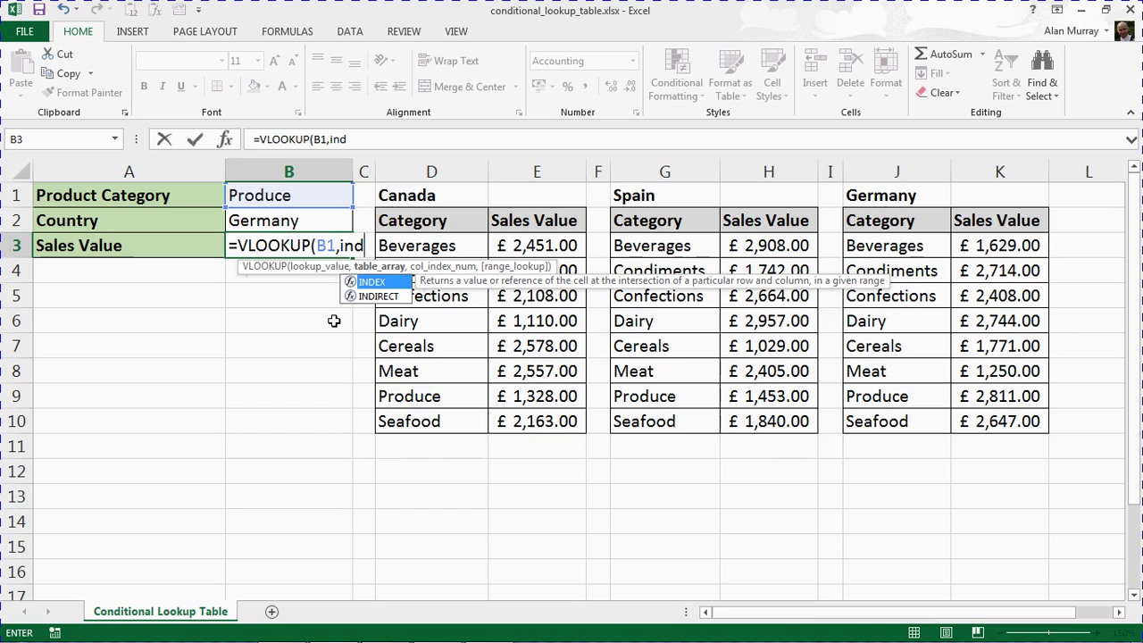
left_click(393, 296)
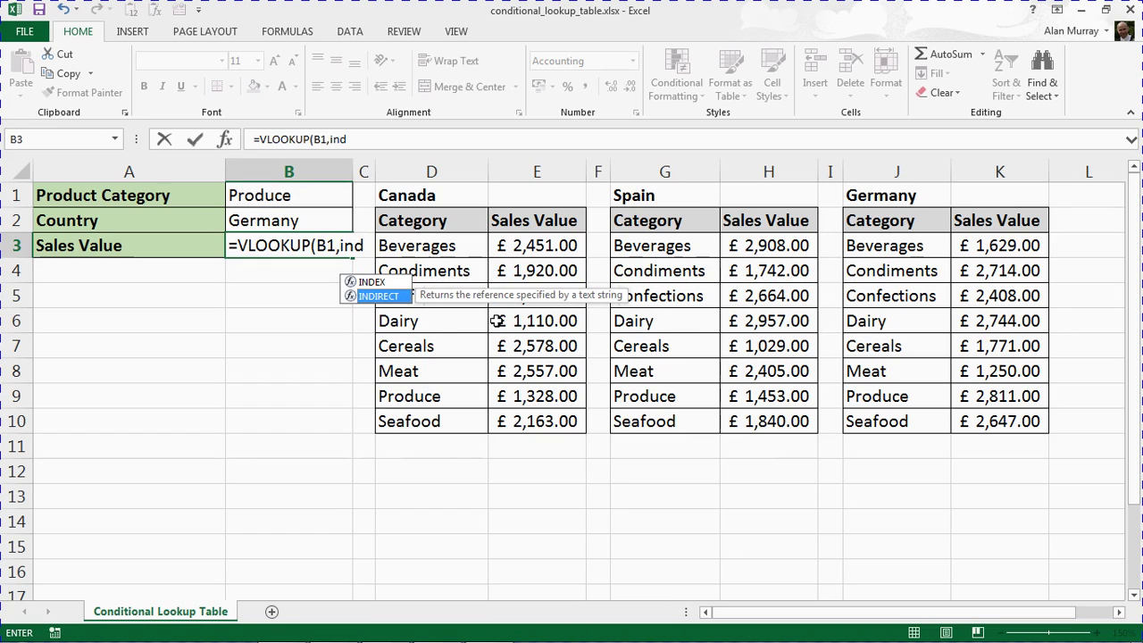
left_click_drag(440, 296, 207, 319)
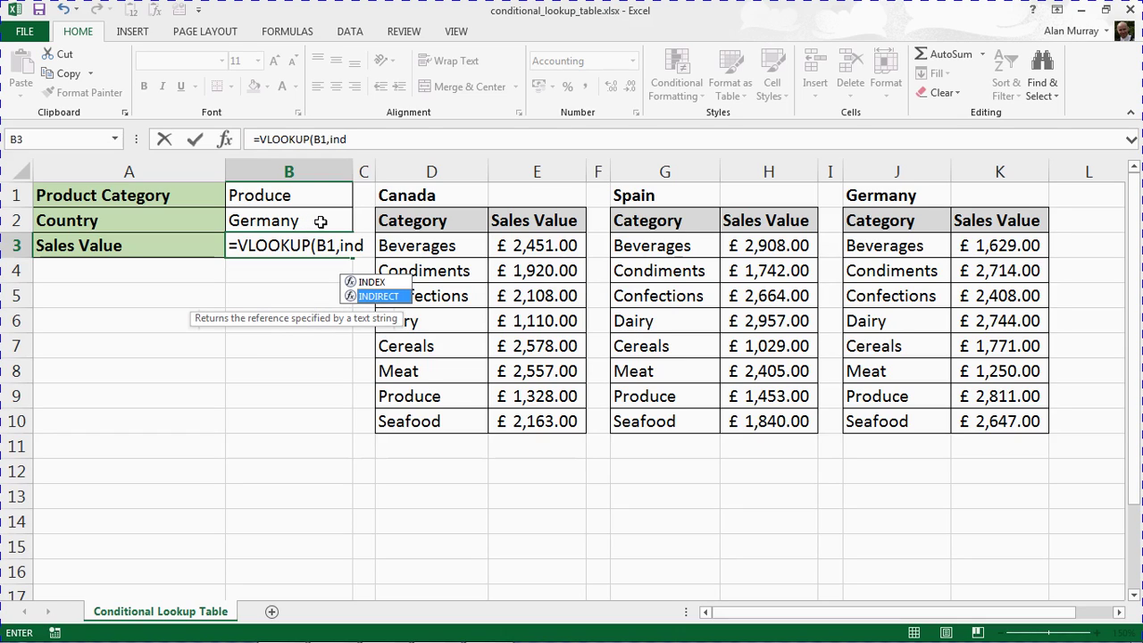
Point INDIRECT at cell B2, so B3 reads =VLOOKUP(B1,INDIRECT(B2),
double_click(370, 296)
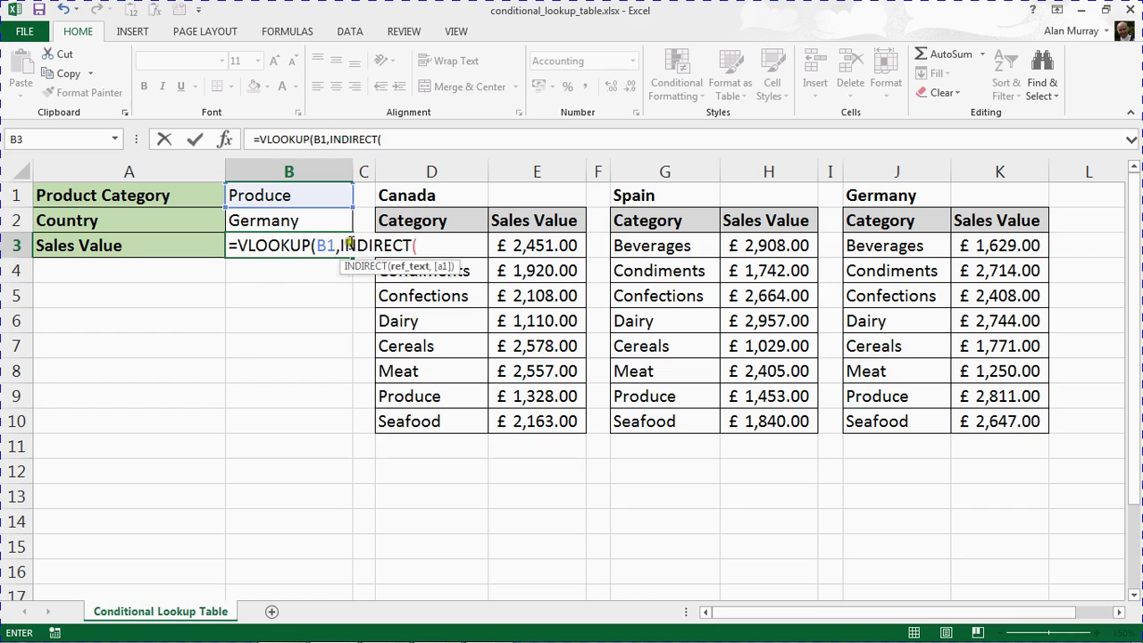
left_click(418, 245)
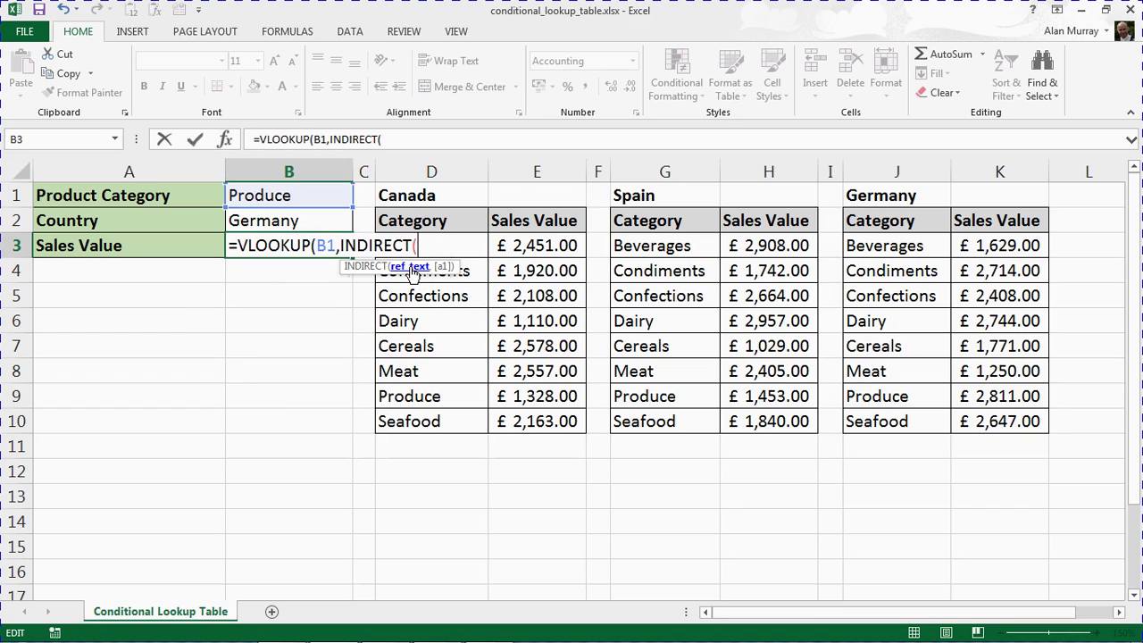
left_click(307, 225)
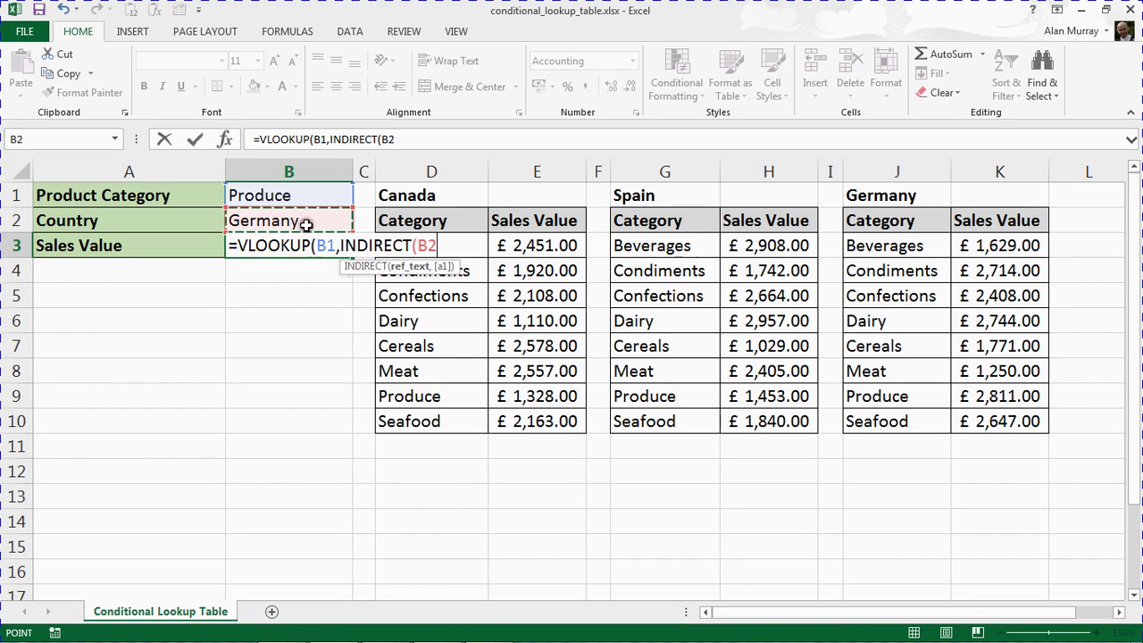
double_click(431, 245)
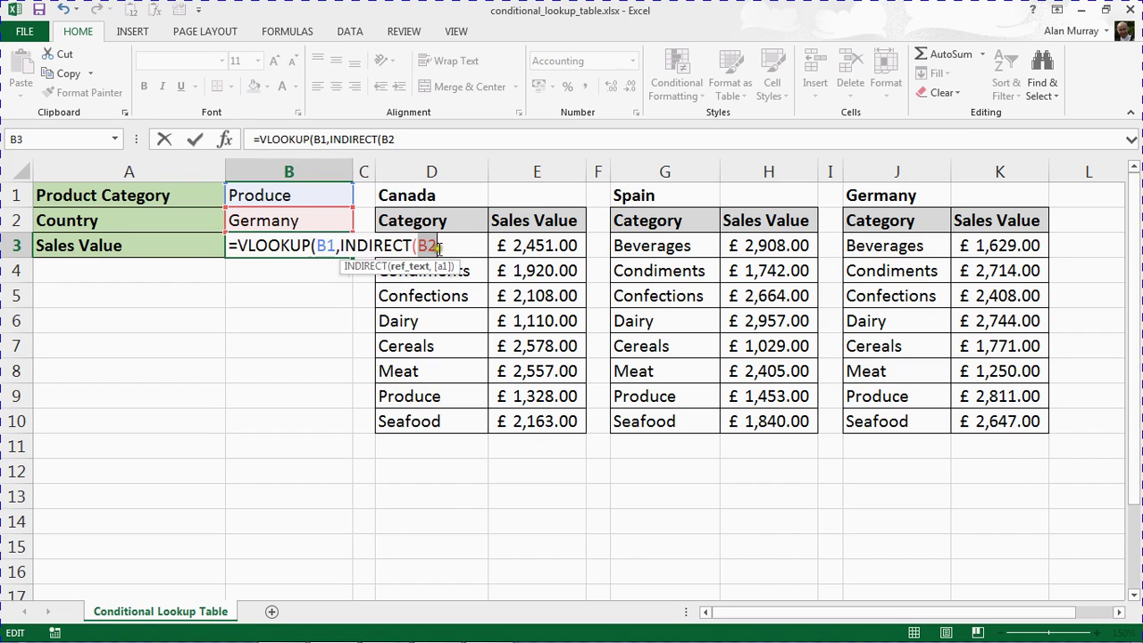
left_click(438, 248)
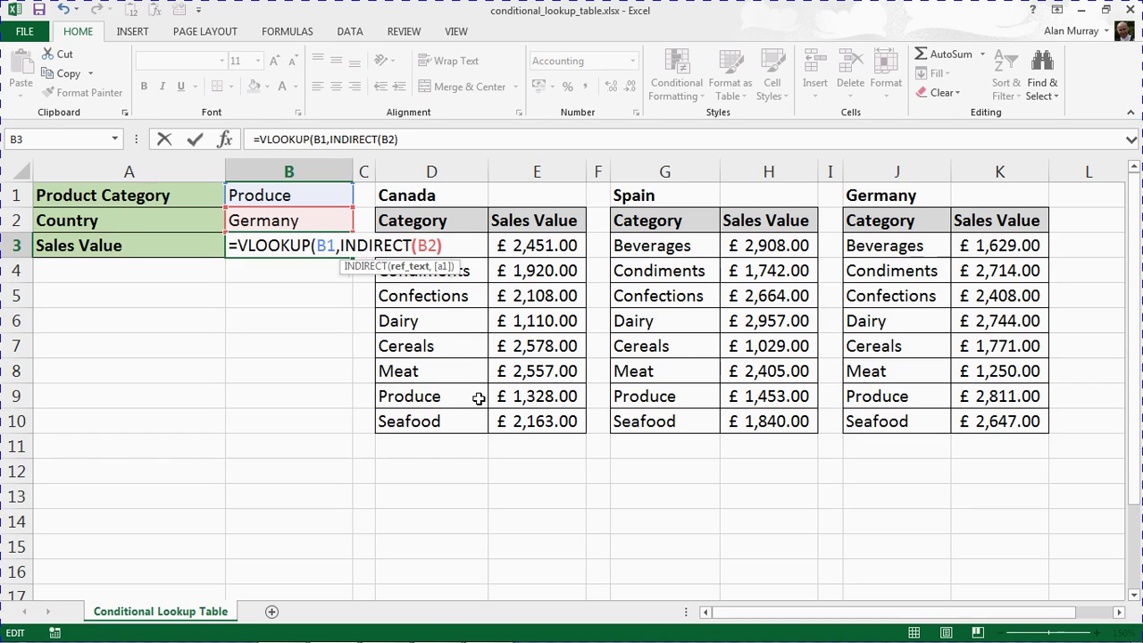
left_click_drag(339, 245, 440, 245)
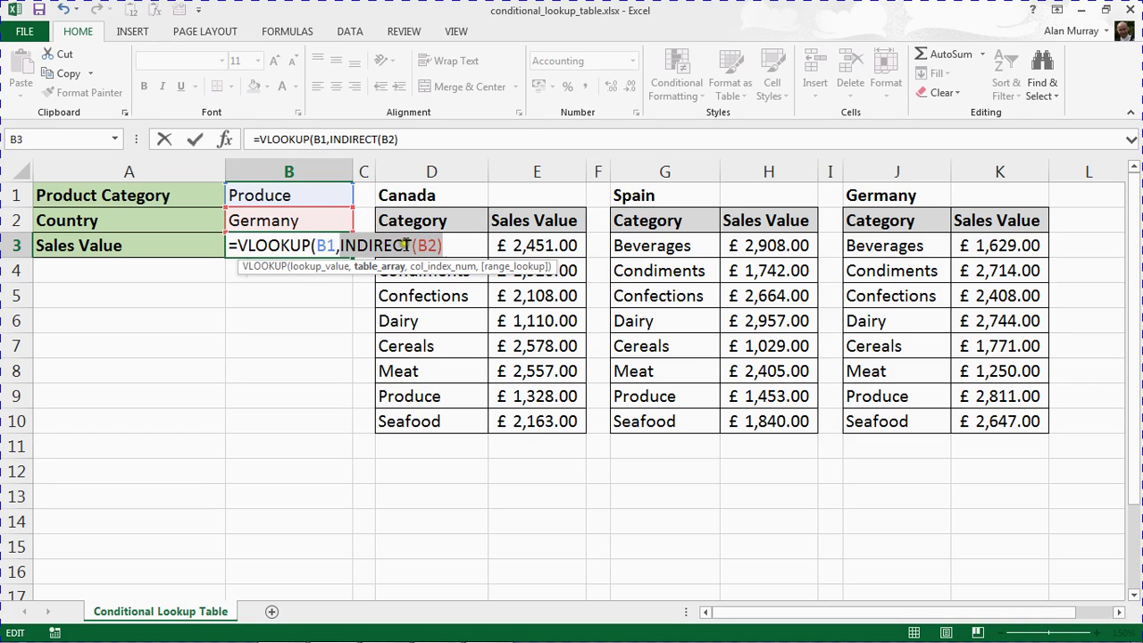
left_click(449, 250)
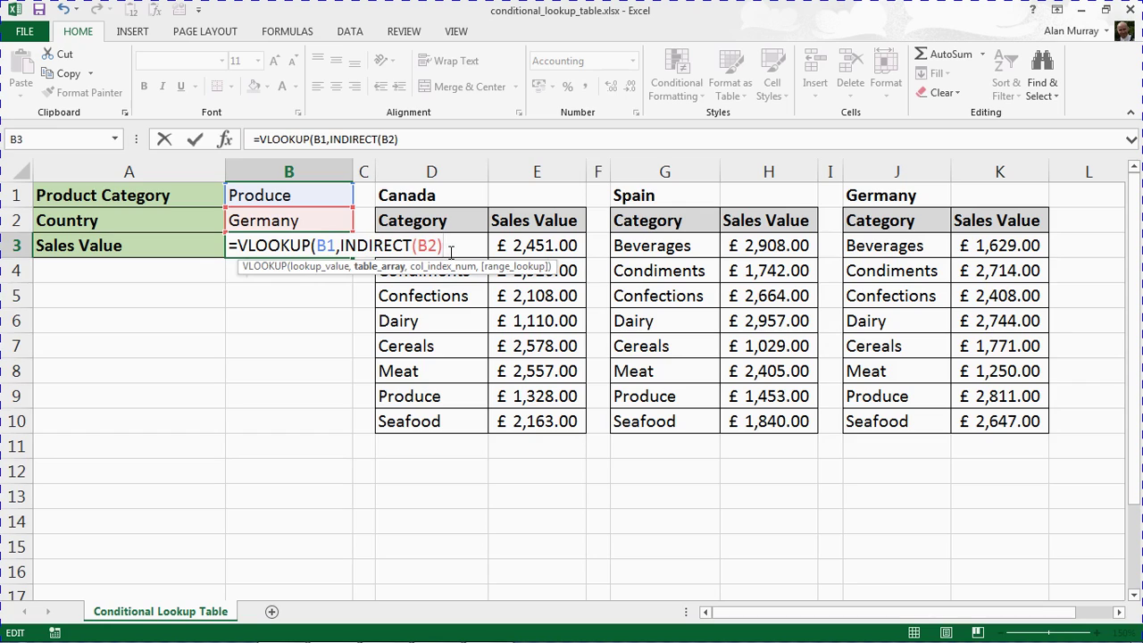
Add column index 2 and the FALSE exact-match argument, closing the formula's brackets
type(",2")
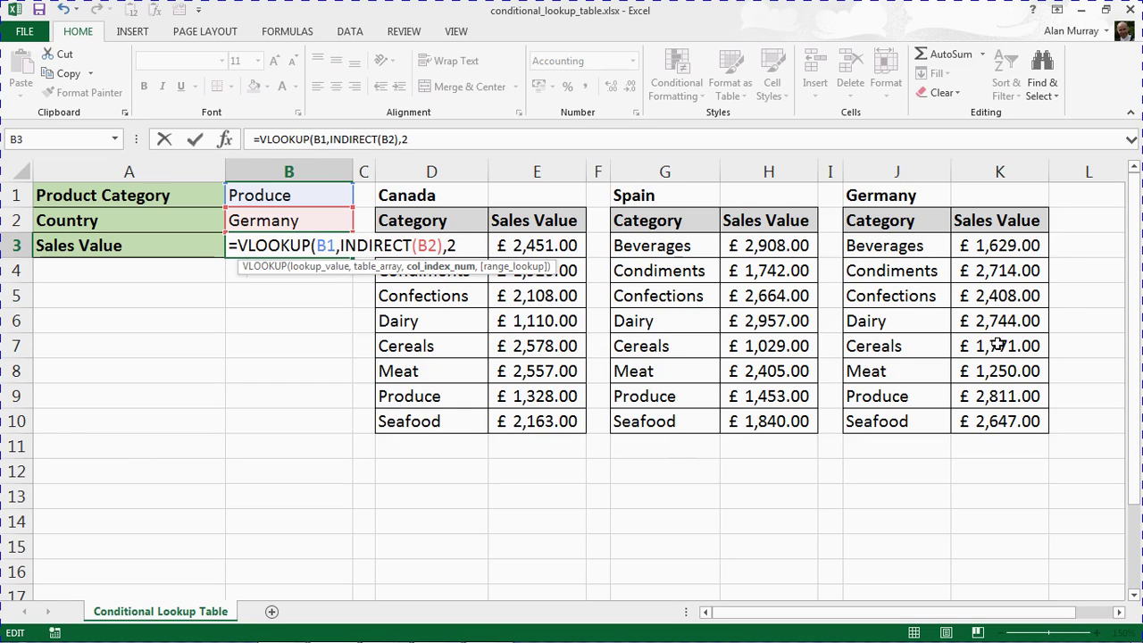
type(",")
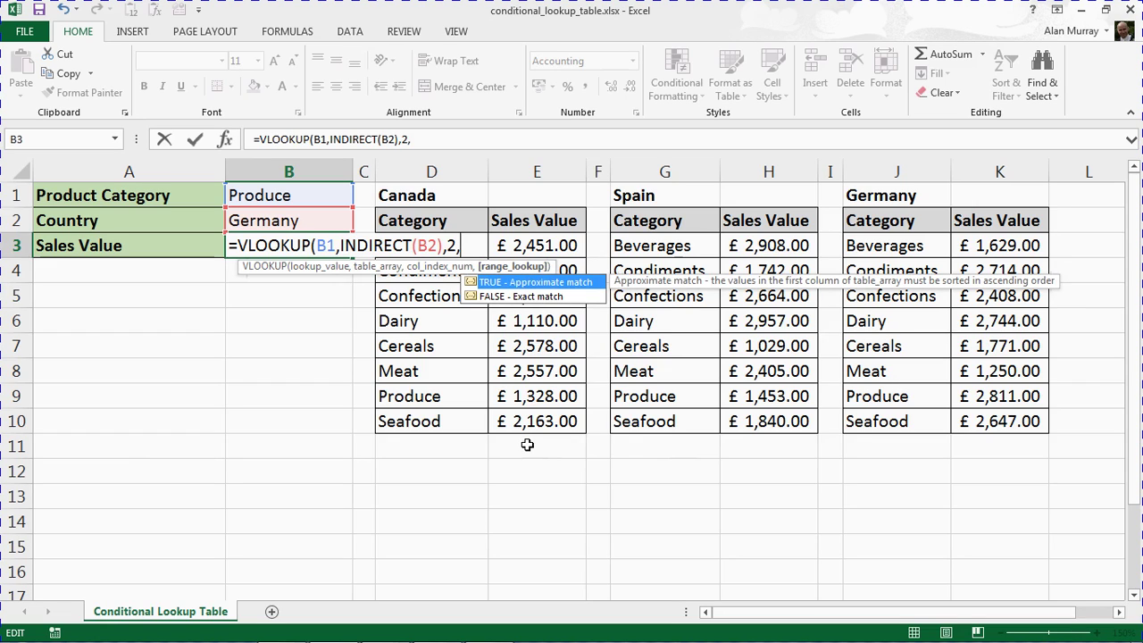
type("false")
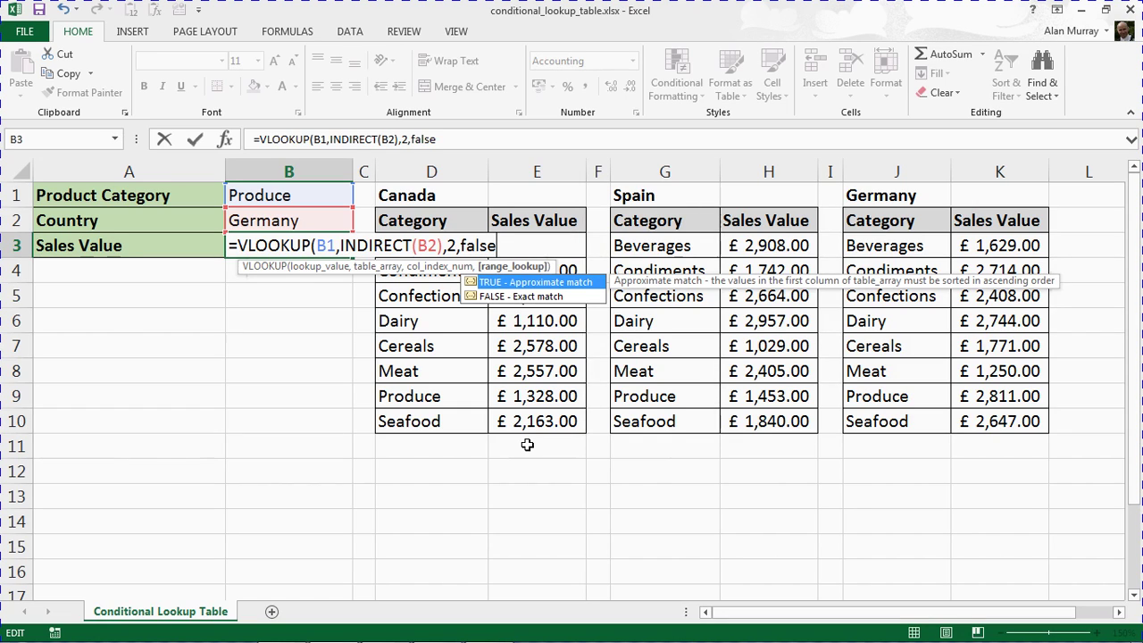
type(")")
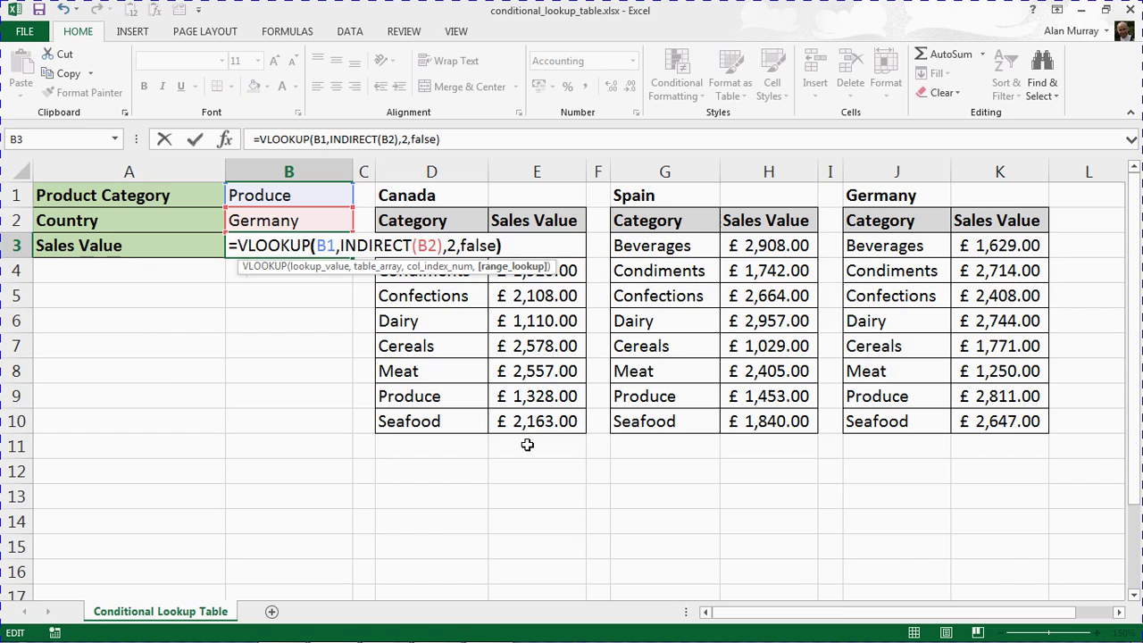
Enter the formula and compare B3's £2,811.00 with Germany's Produce row J9:K9
key("Return")
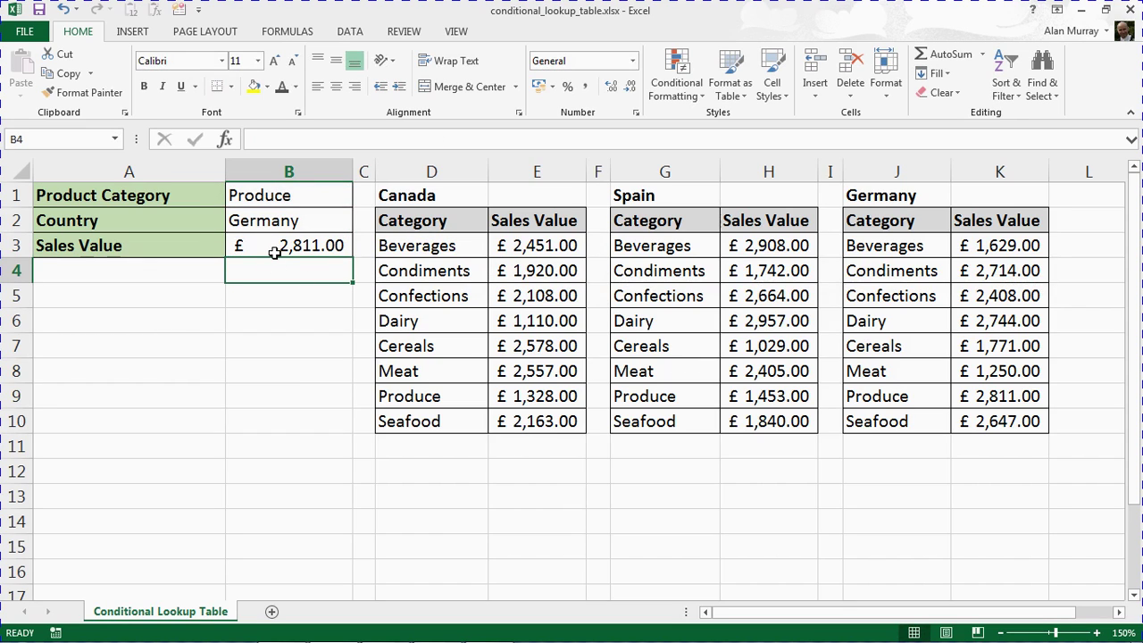
left_click_drag(870, 393, 978, 396)
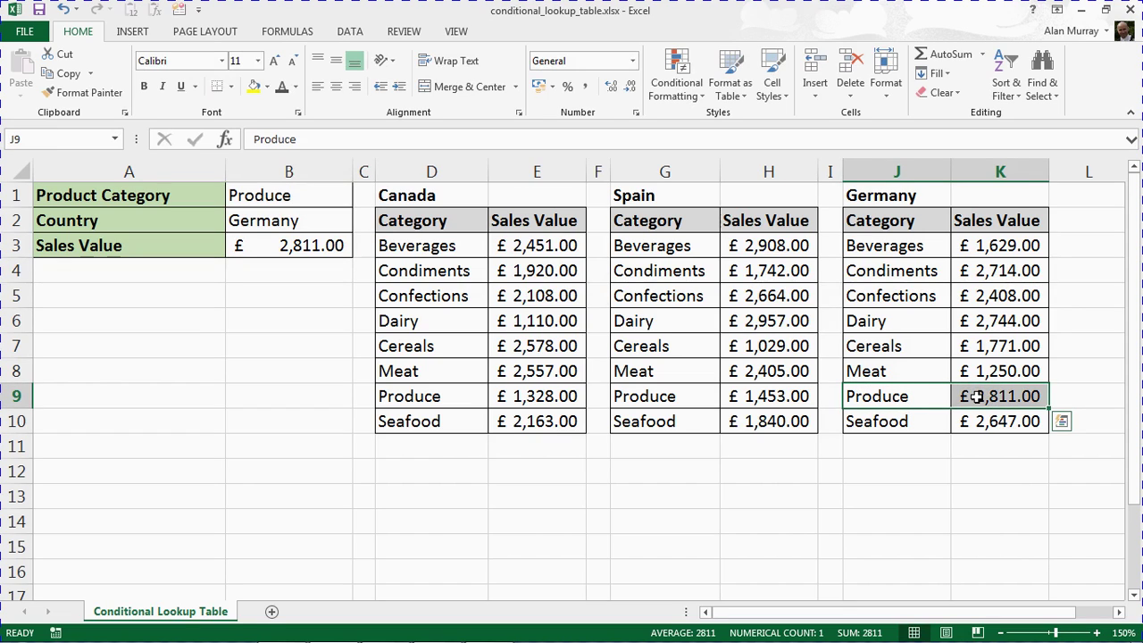
Choose Condiments in B1 and Canada in B2, comparing B3 with Canada's Condiments row
left_click(332, 199)
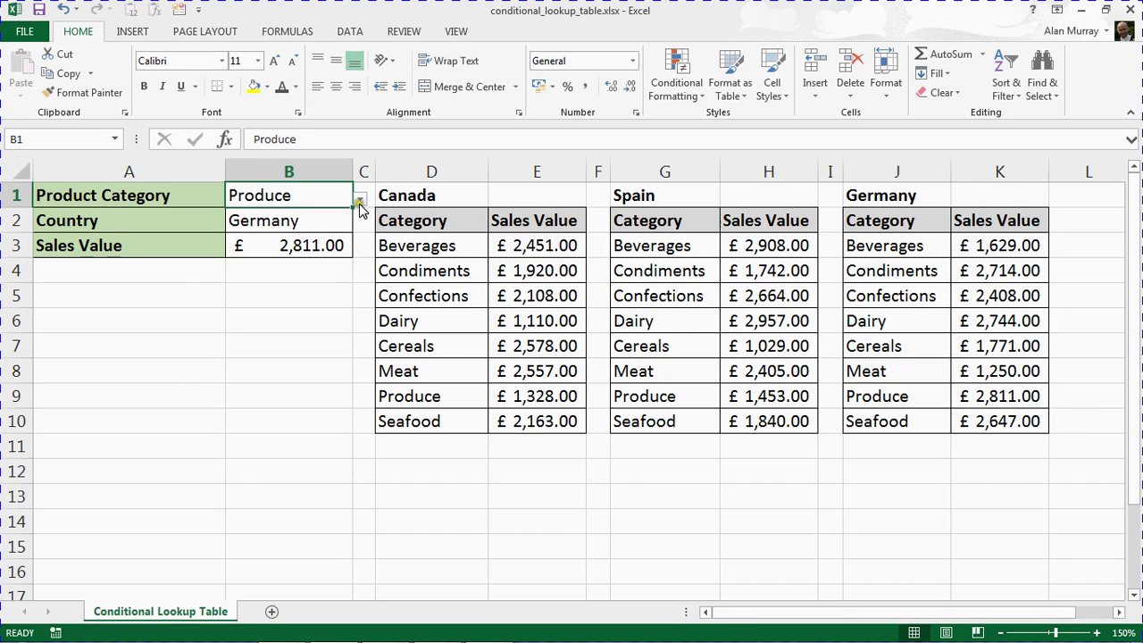
left_click(358, 201)
left_click(324, 232)
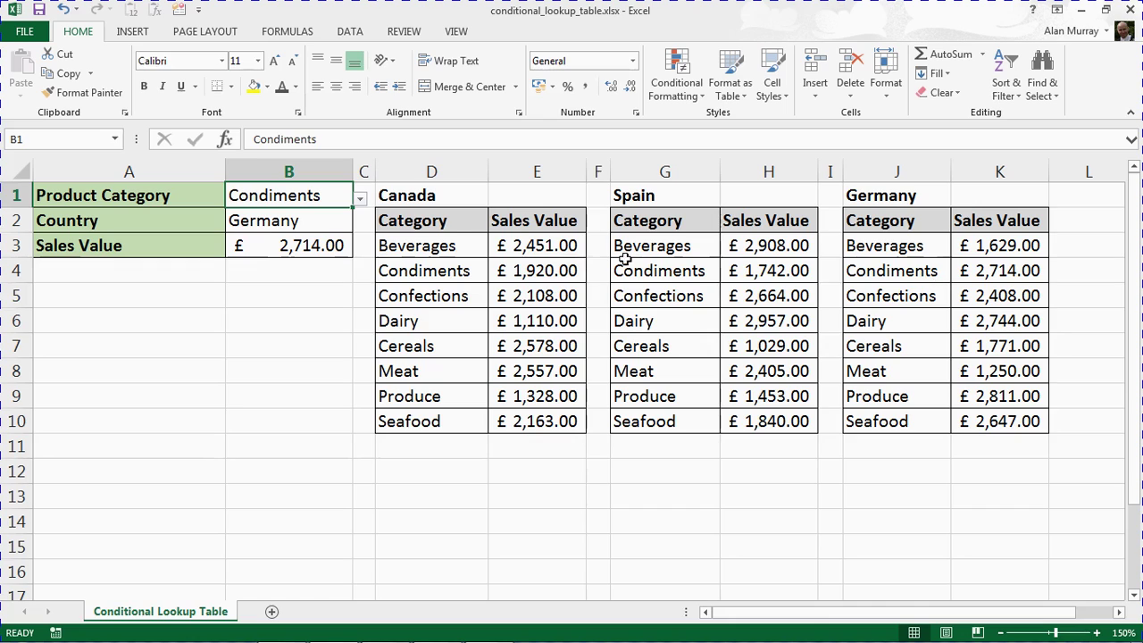
left_click(338, 222)
left_click(359, 224)
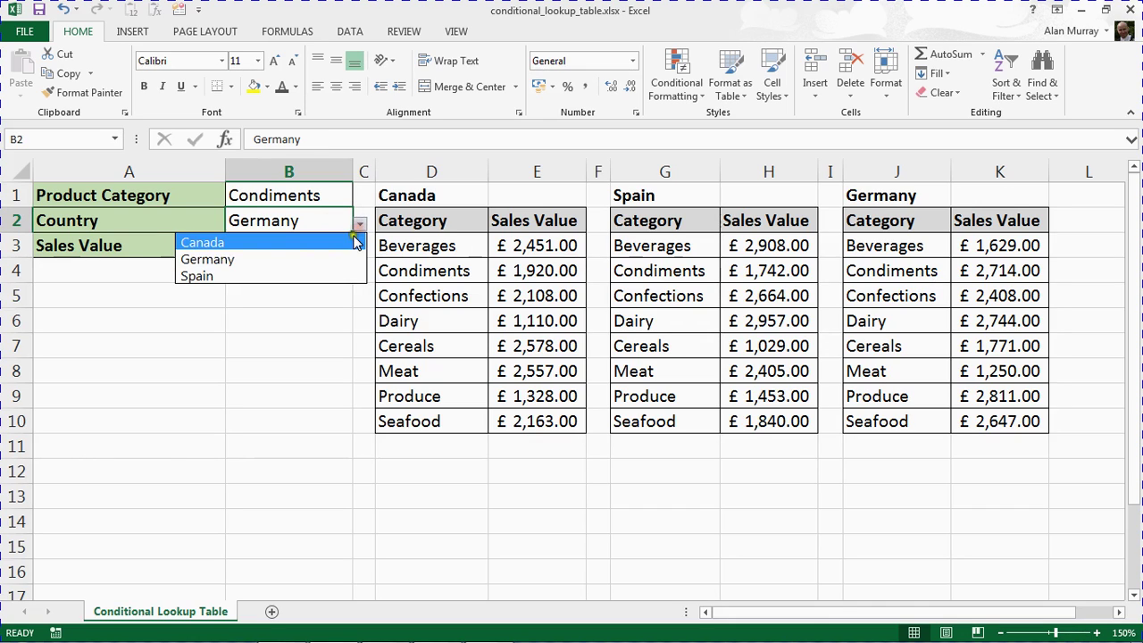
left_click(350, 241)
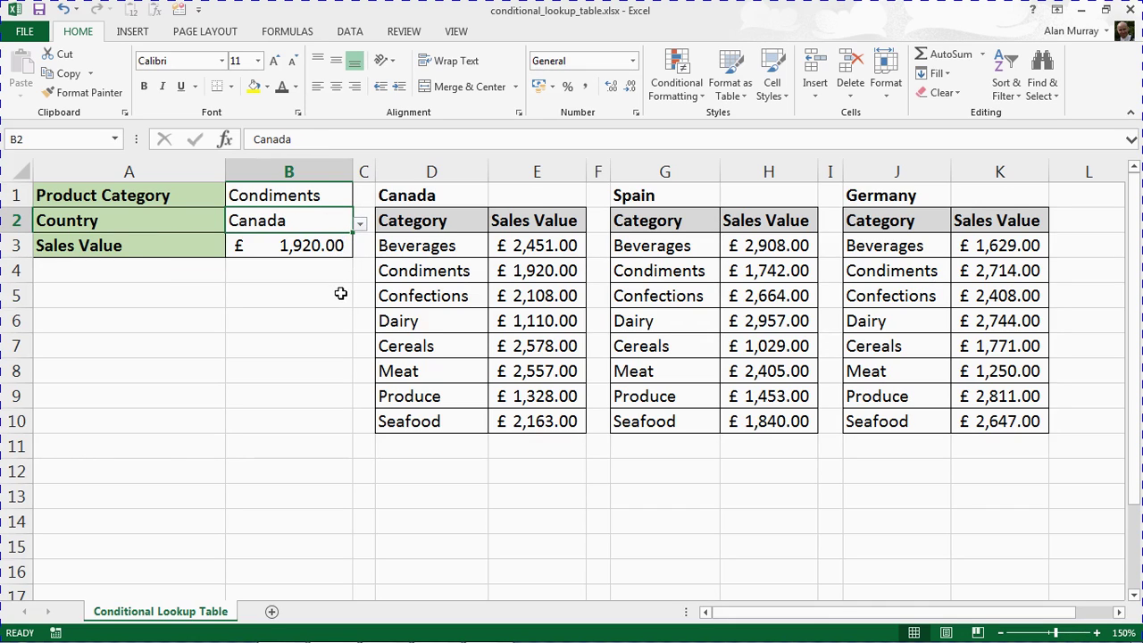
left_click_drag(446, 270, 519, 272)
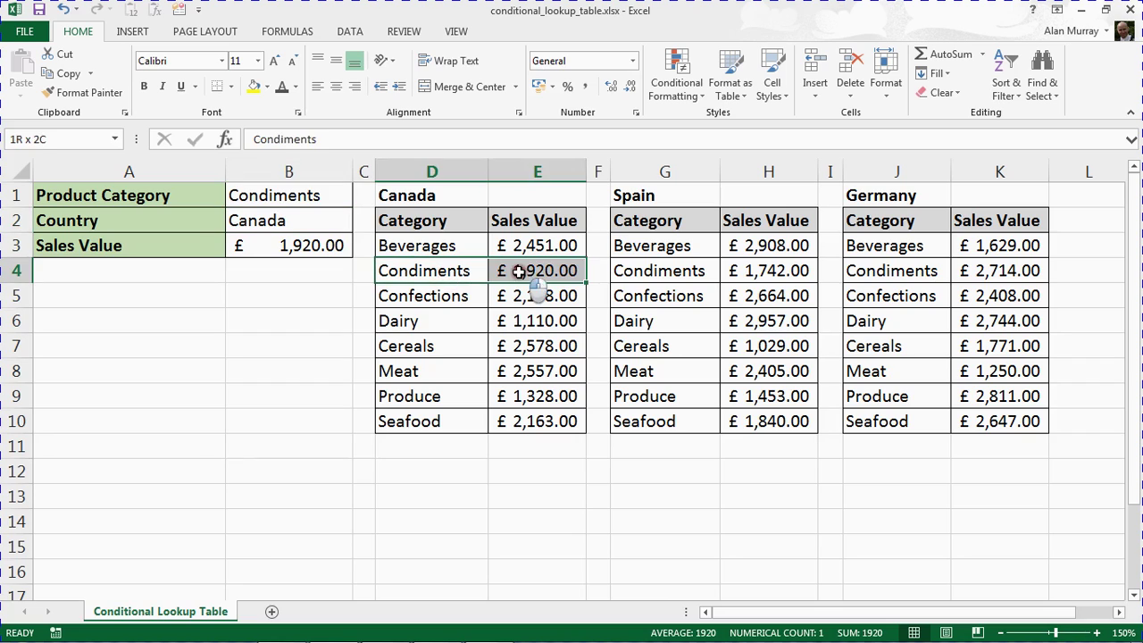
Reopen the B1 list keeping Condiments, then show the B2 country list again
left_click(413, 297)
left_click(316, 196)
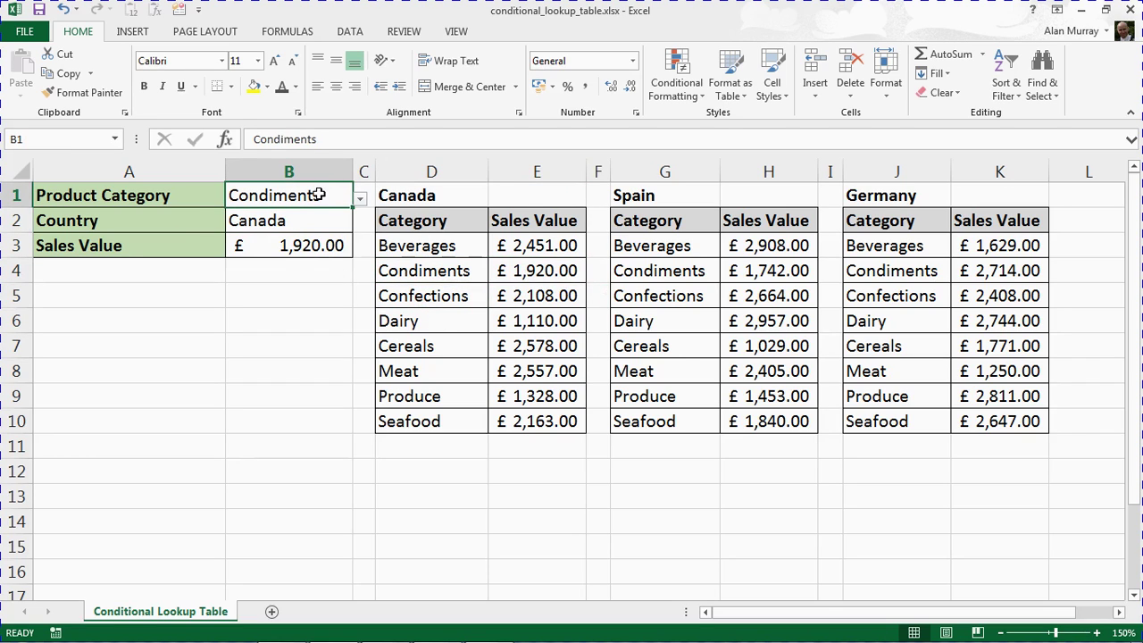
left_click(360, 205)
left_click(340, 198)
left_click(337, 219)
left_click(360, 224)
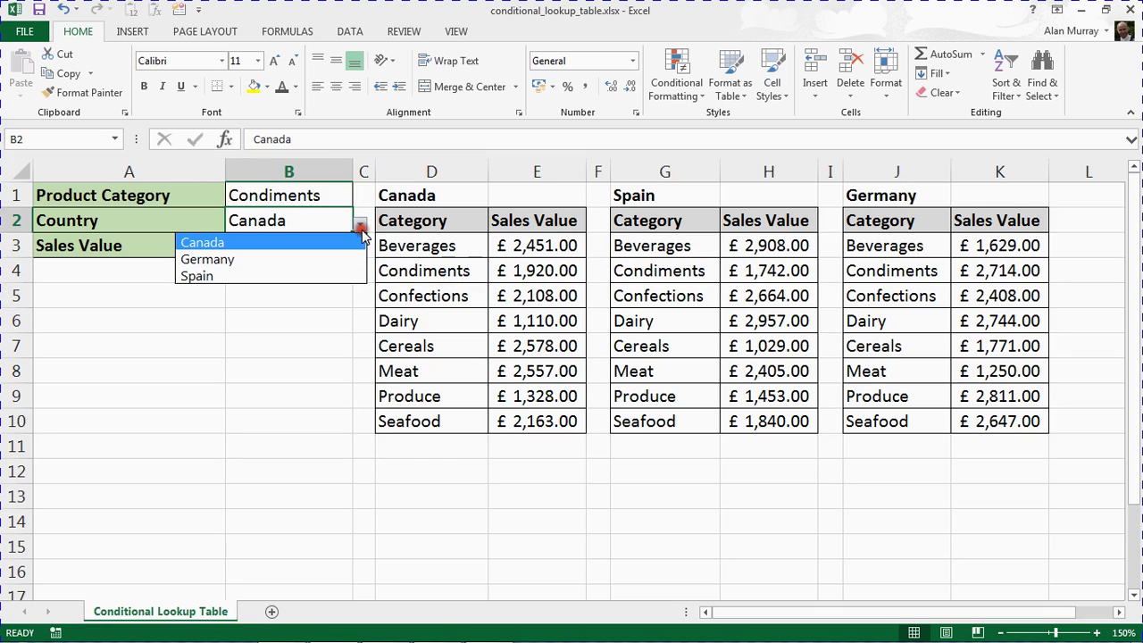